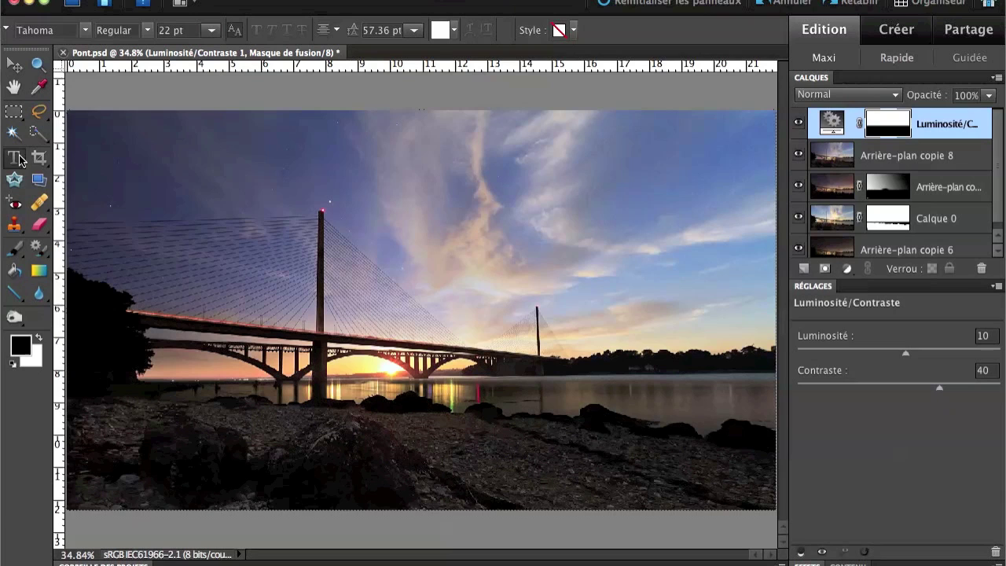
Add the text "Photograpix" in the sky above the far end of the bridge and shift it slightly down and right.
left_click(555, 187)
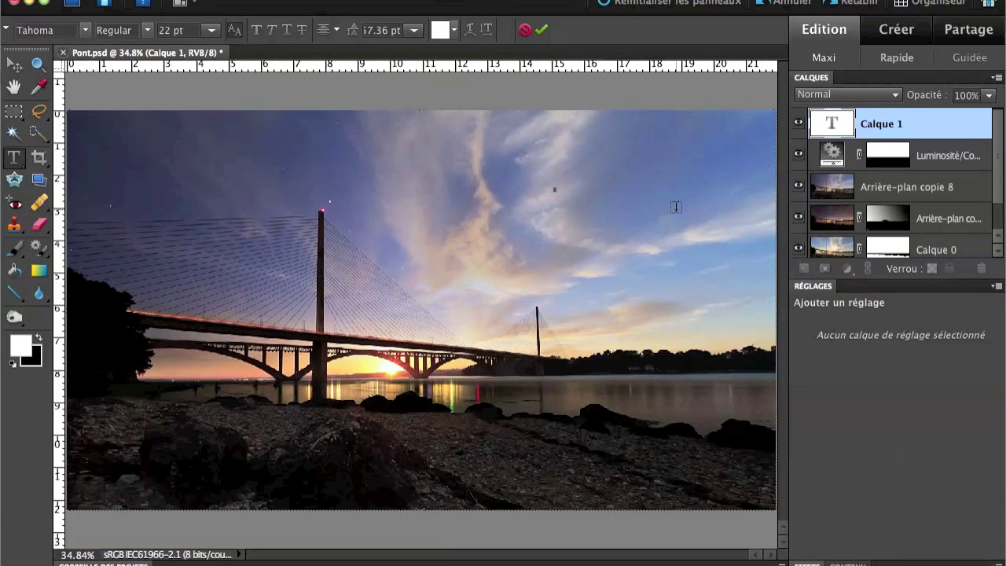
type("Photograpix")
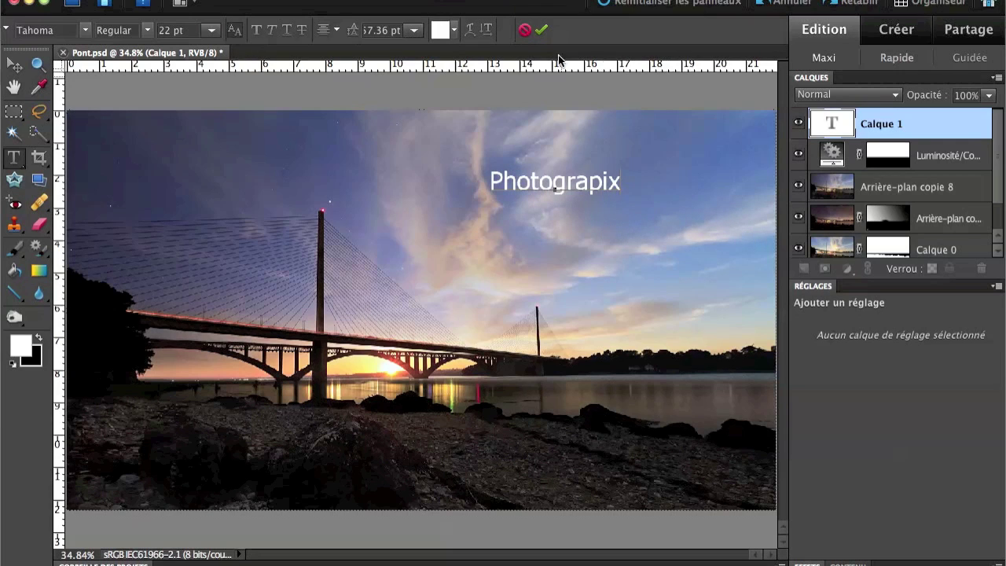
left_click(542, 32)
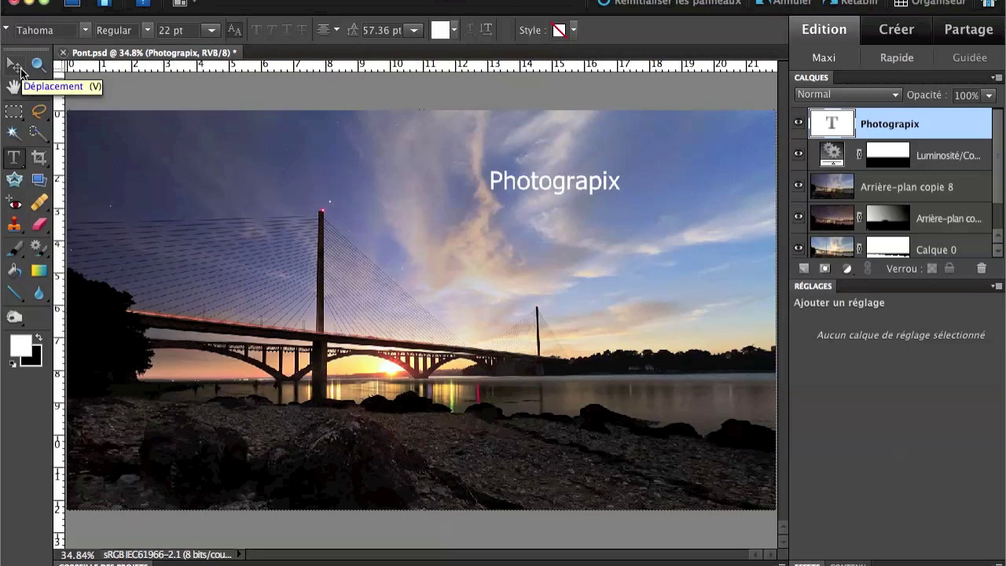
left_click(23, 71)
left_click_drag(562, 182, 581, 201)
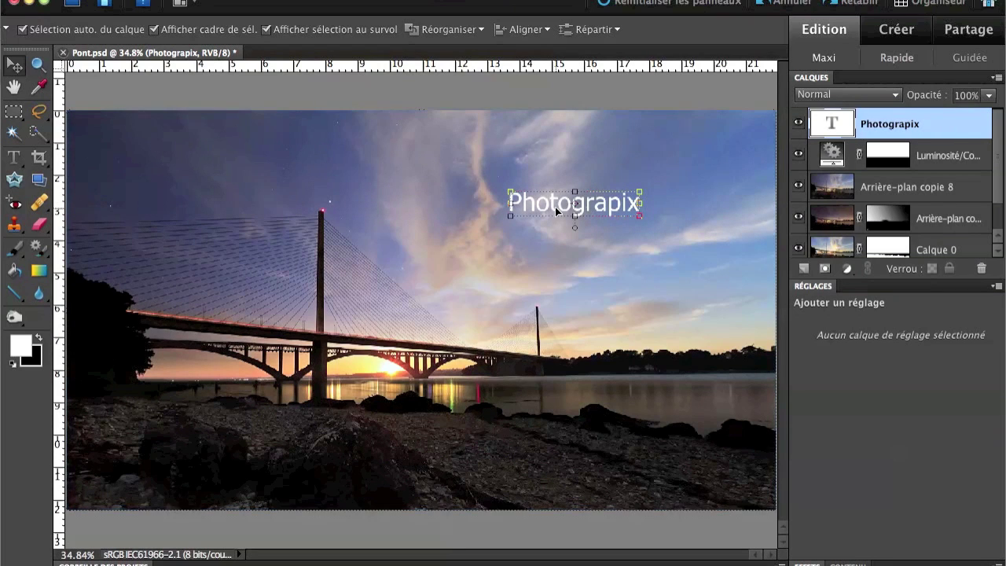
Lower the opacity of the Photograpix text layer to 60%.
left_click(989, 95)
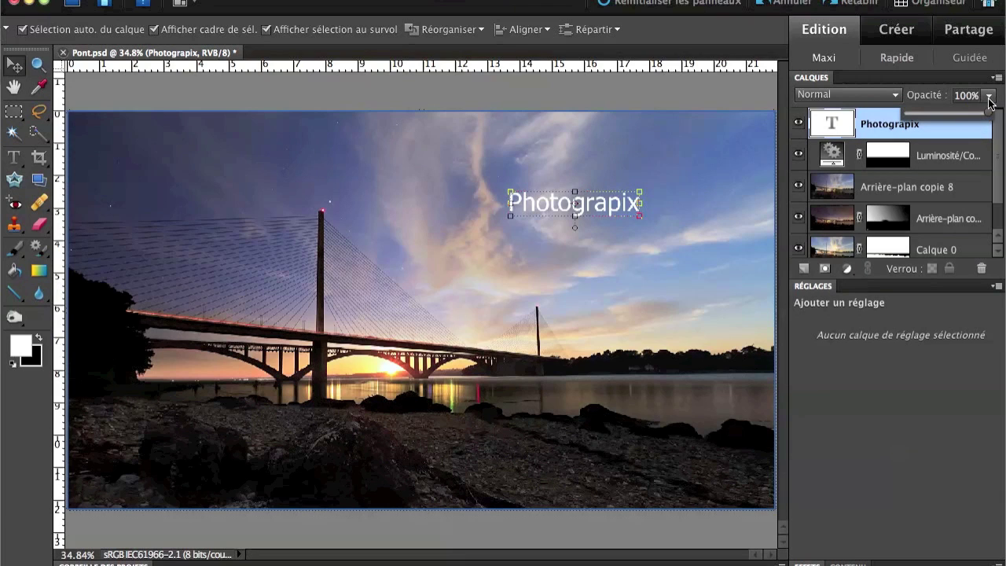
left_click_drag(987, 116, 952, 117)
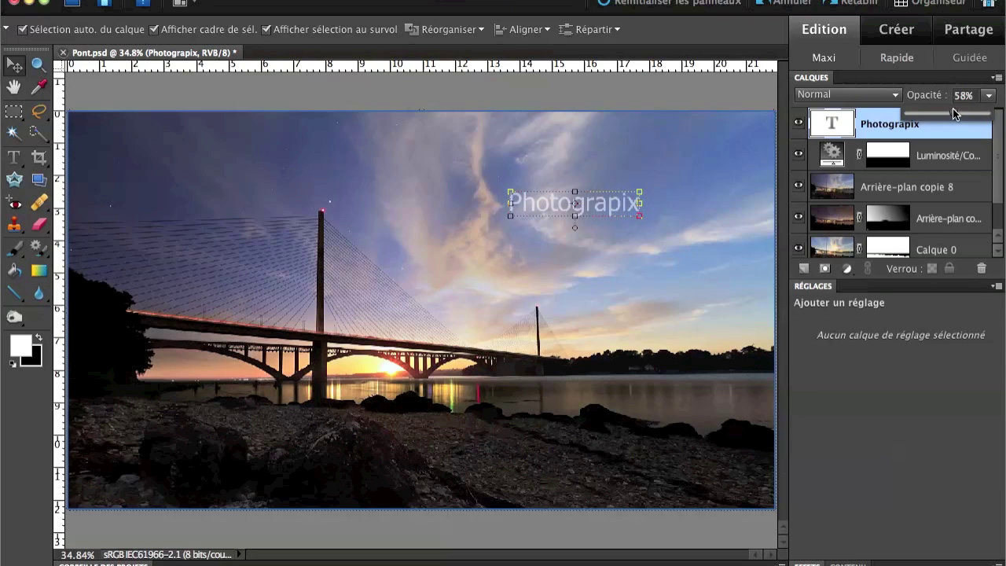
left_click(675, 201)
left_click(878, 124)
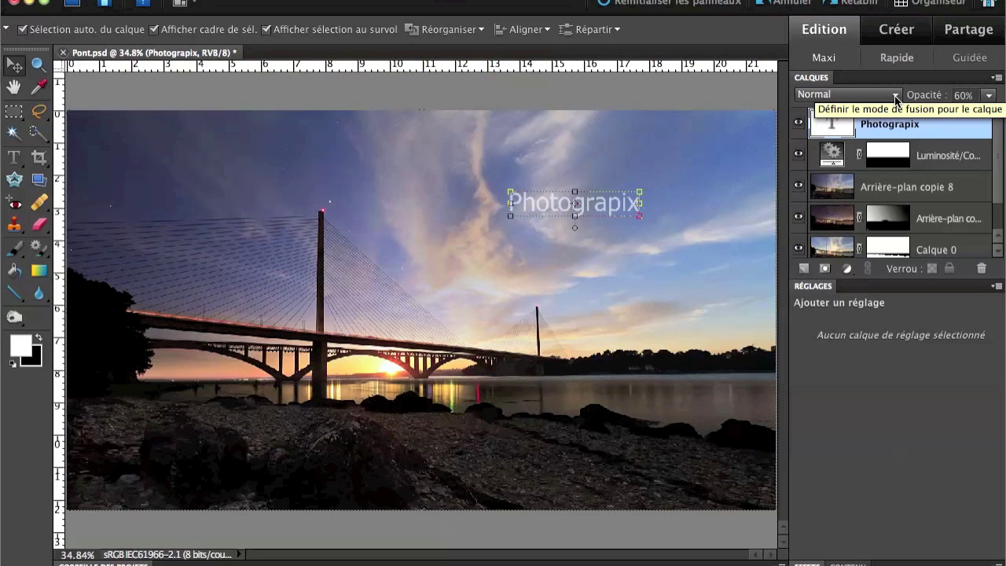
Set the text layer's blending mode to Incrustation, trying it over the water, and move the text to the sky above the near pylon.
left_click_drag(602, 202, 559, 371)
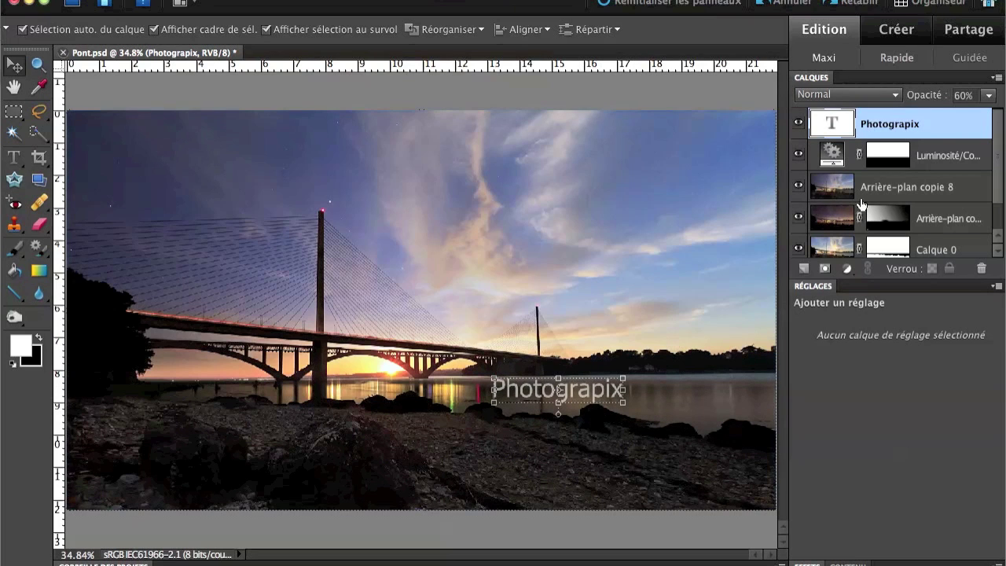
left_click(897, 95)
left_click(836, 84)
left_click(900, 96)
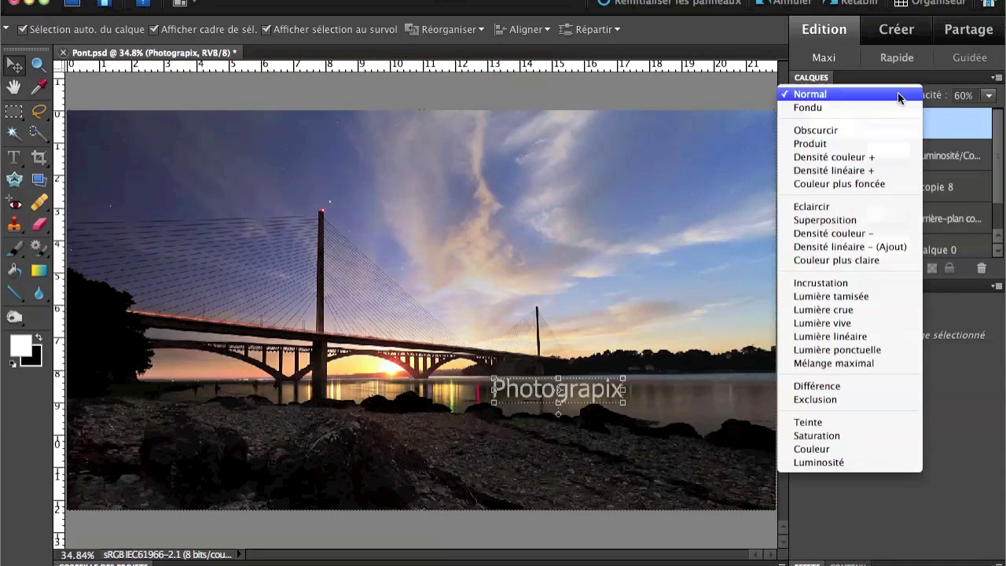
left_click(853, 283)
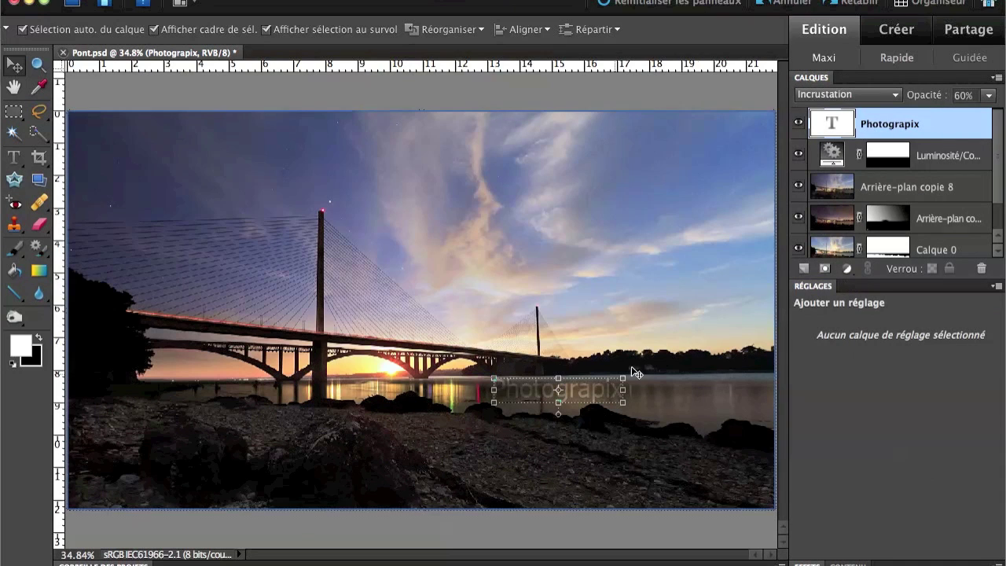
left_click_drag(571, 387, 329, 174)
left_click(299, 163)
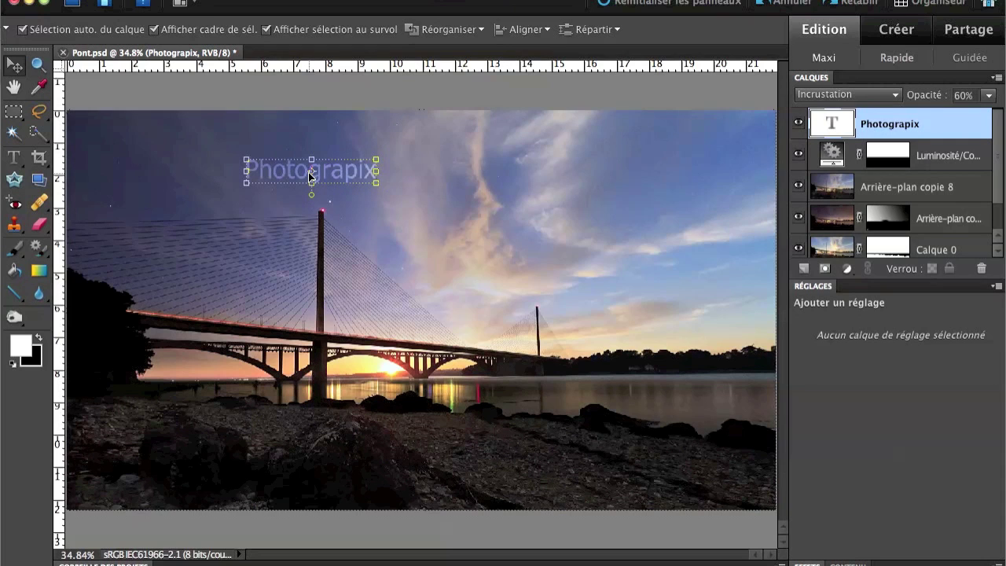
Change the font of the Photograpix text to Sweet Home Oklahoma.
double_click(831, 126)
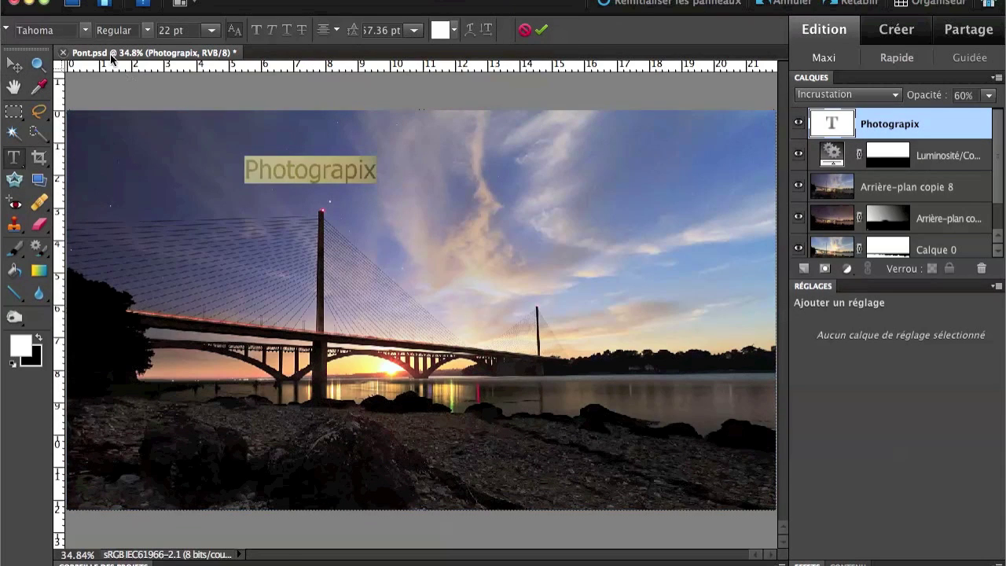
left_click(84, 32)
scroll(84, 314, "down", 15)
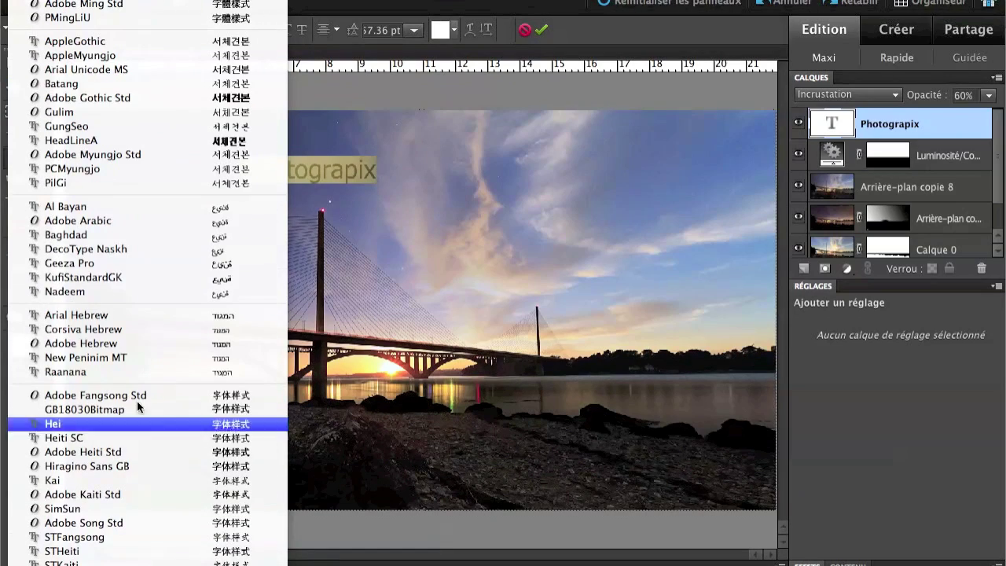
scroll(114, 131, "up", 10)
scroll(113, 129, "up", 10)
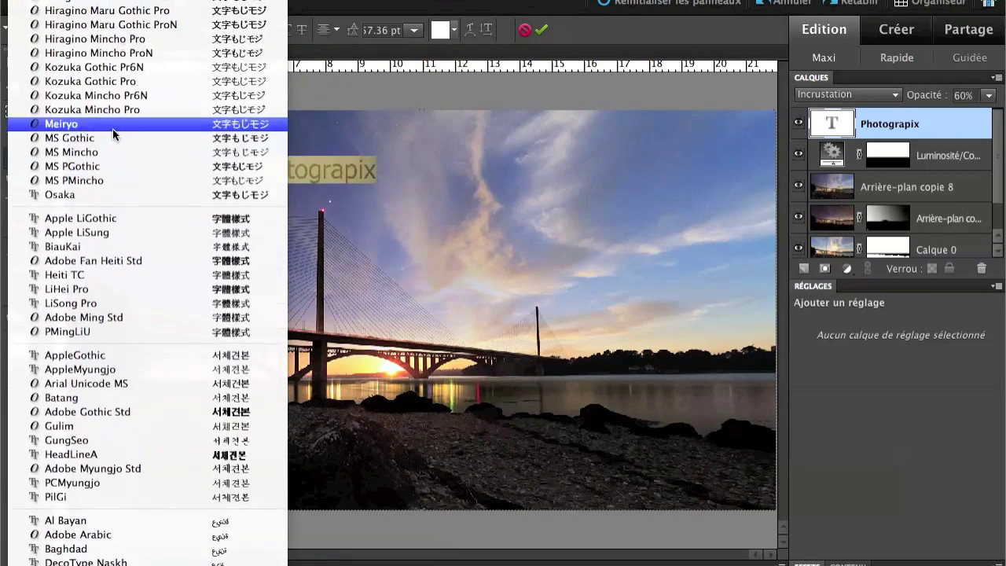
scroll(140, 182, "up", 3)
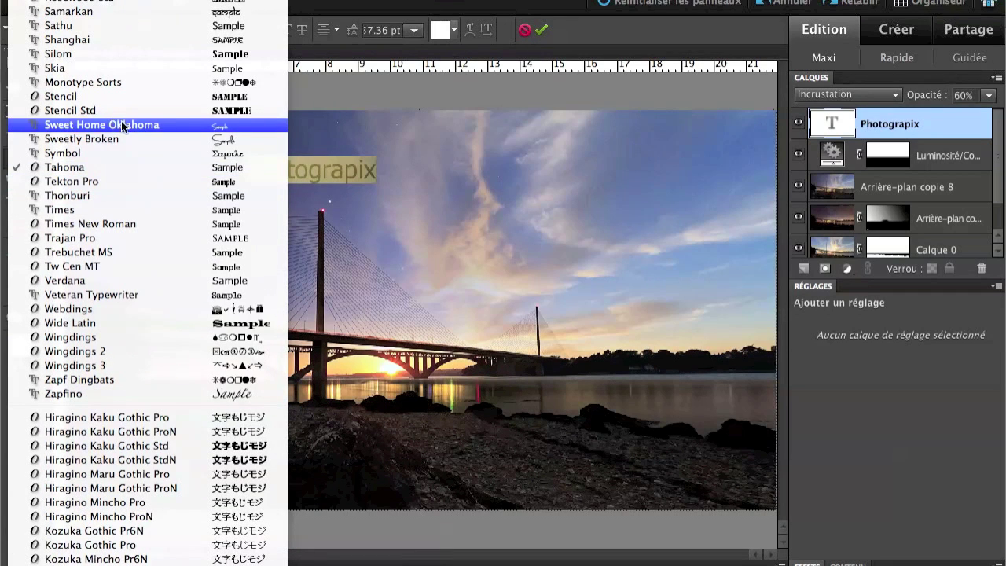
left_click(175, 123)
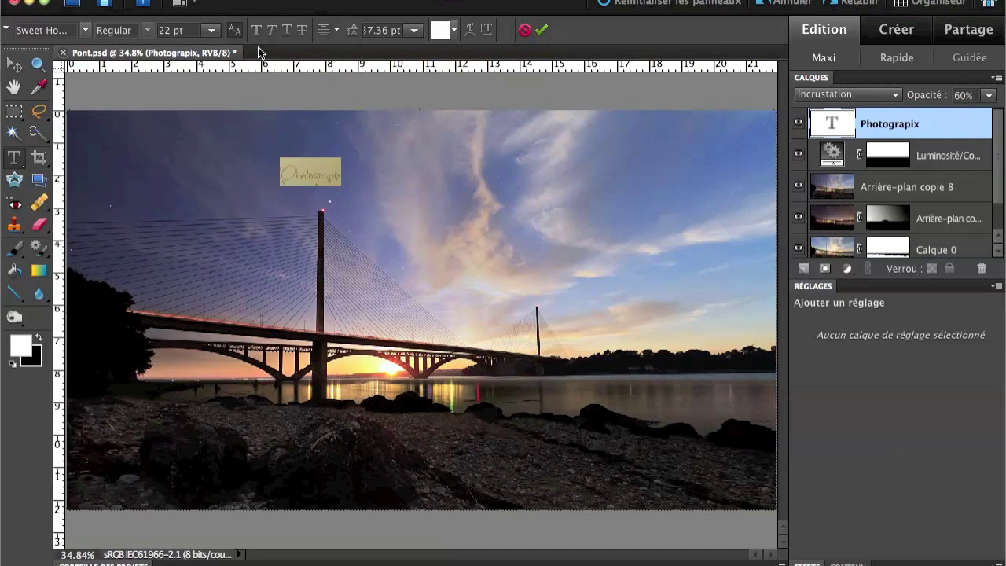
Set the text size to 36 pt and validate the text edit.
left_click(210, 32)
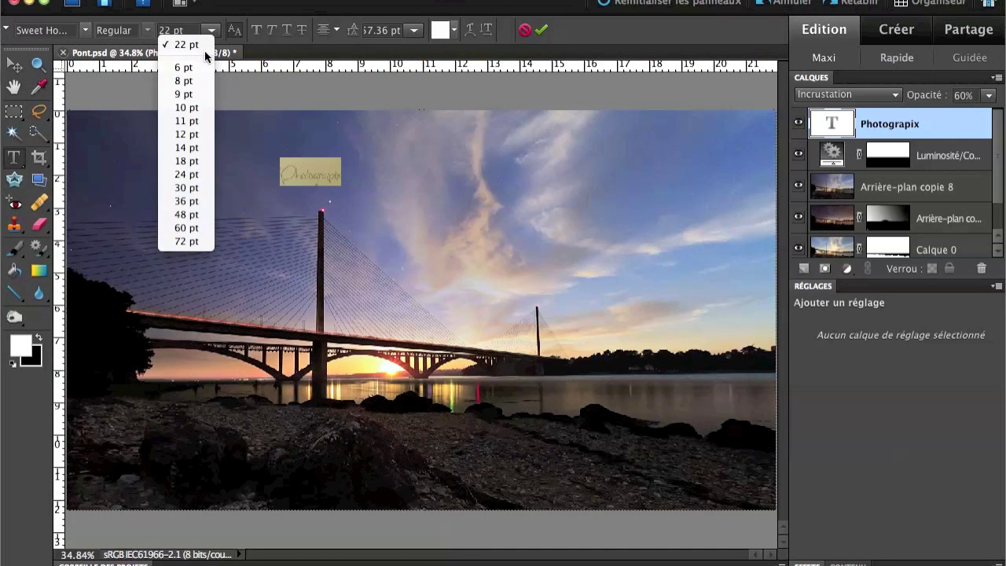
left_click(199, 203)
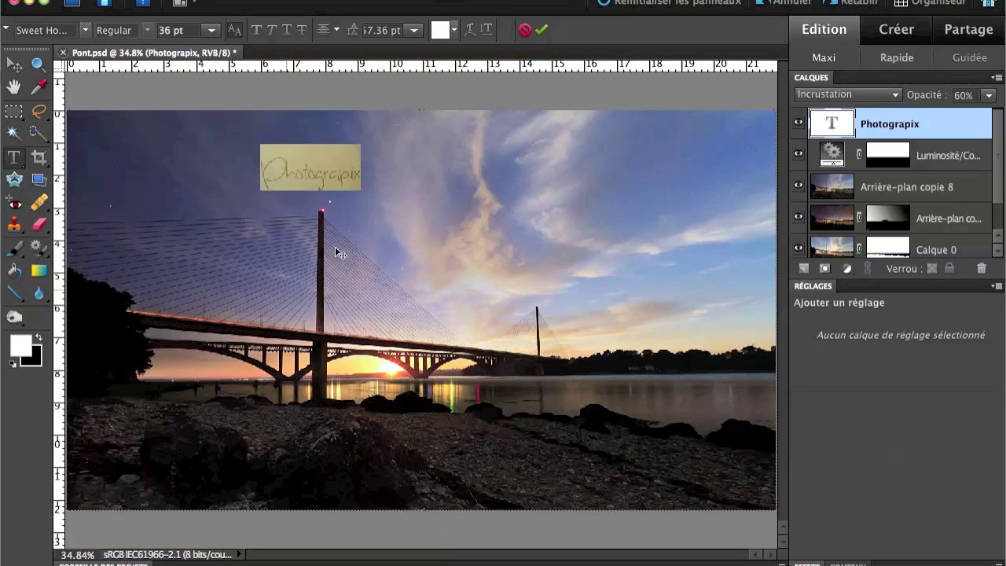
left_click(544, 31)
Try the Photograpix text at different positions in the sky just above the top of the near pylon.
left_click(431, 211)
left_click_drag(321, 173, 285, 189)
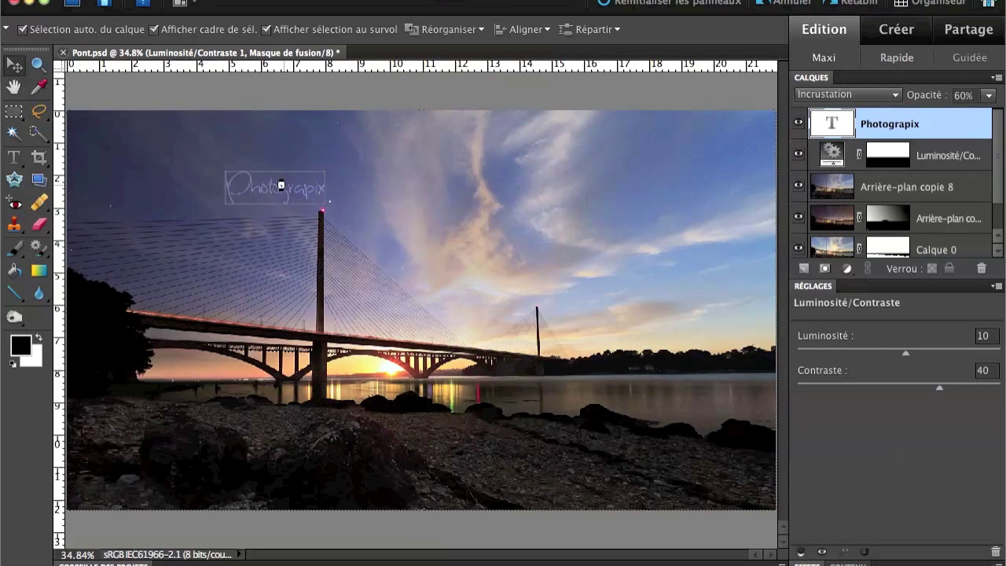
left_click(285, 188)
key("super+plus")
key("super+plus")
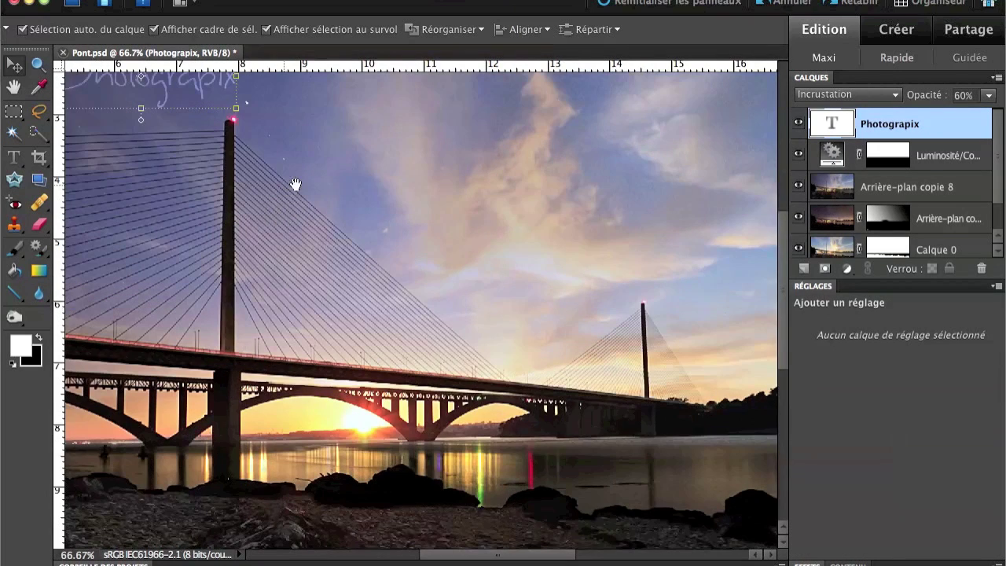
scroll(285, 189, "up", 5)
scroll(284, 188, "left", 5)
left_click_drag(324, 284, 468, 247)
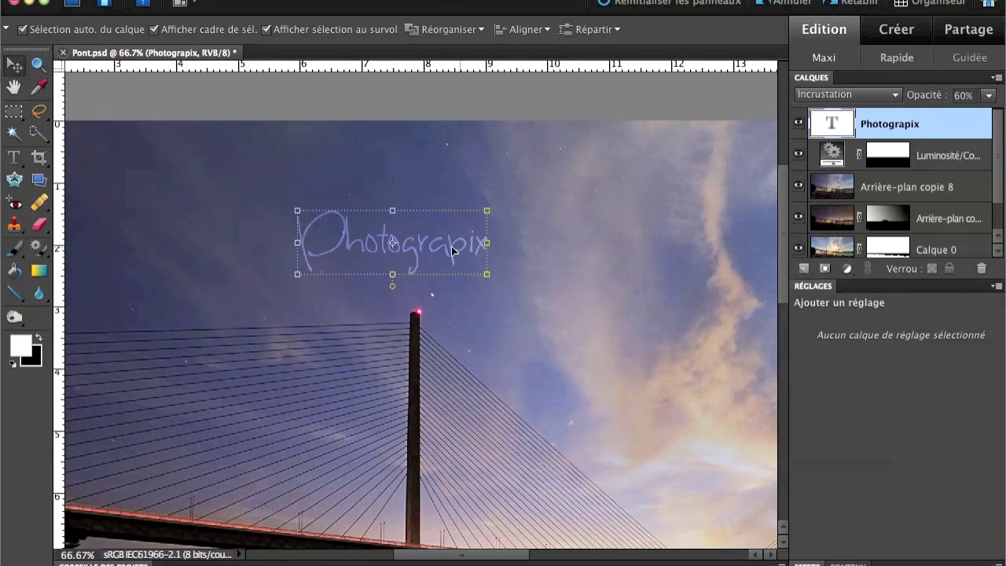
left_click_drag(247, 286, 358, 188)
key("super+minus")
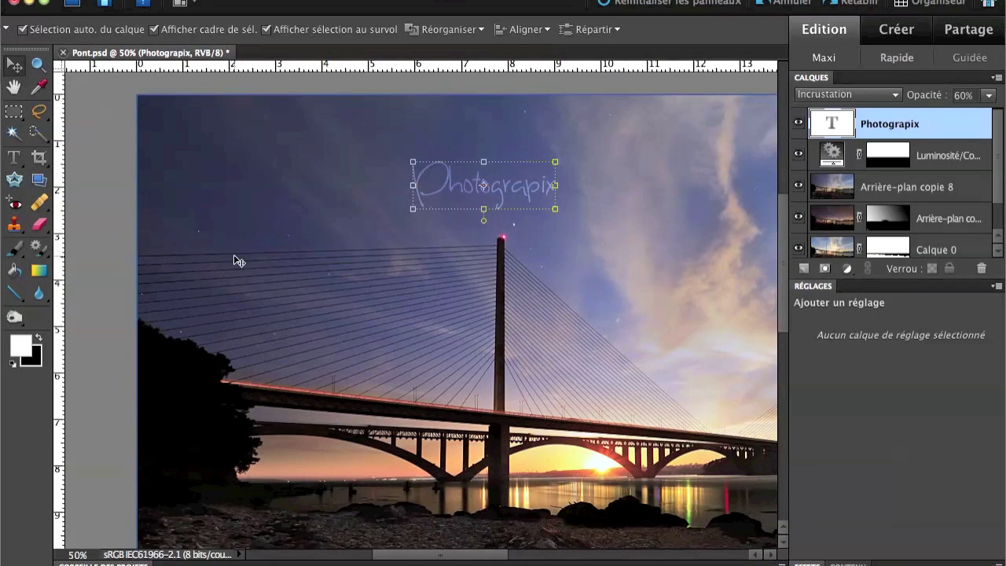
Move the text onto the bridge cables left of the near pylon and nudge it slightly down between them.
left_click_drag(466, 186, 296, 290)
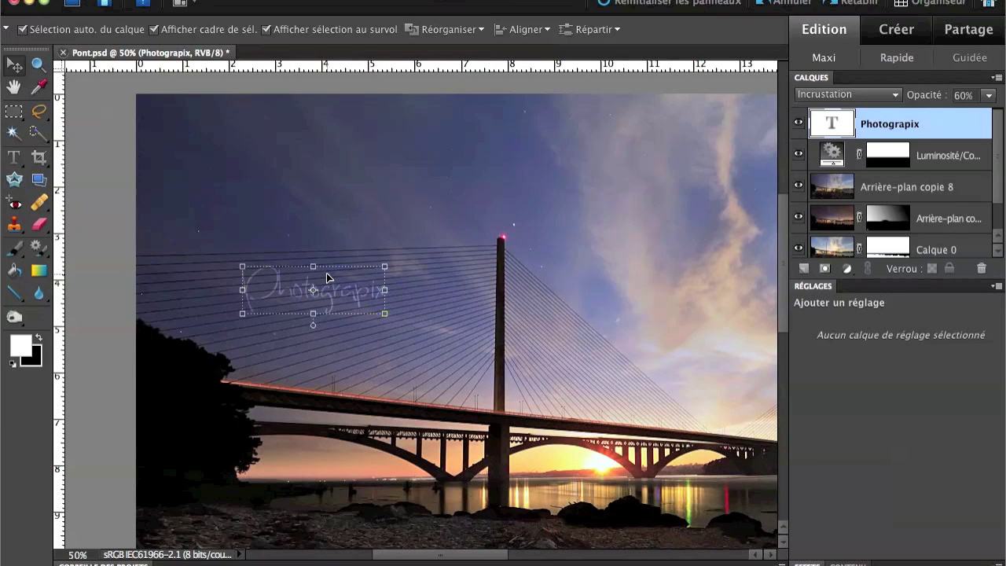
key("super+plus")
key("super+plus")
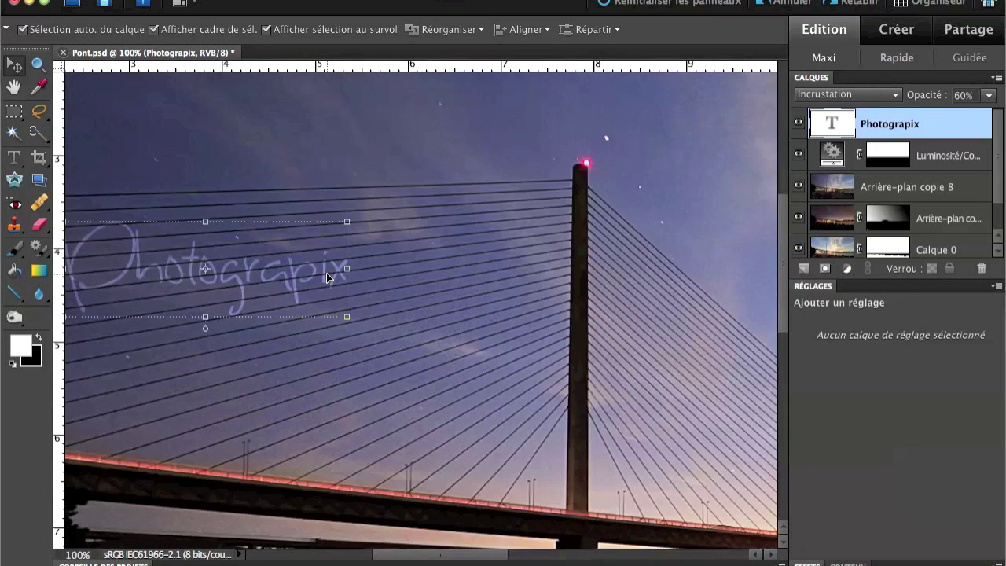
scroll(445, 296, "left", 5)
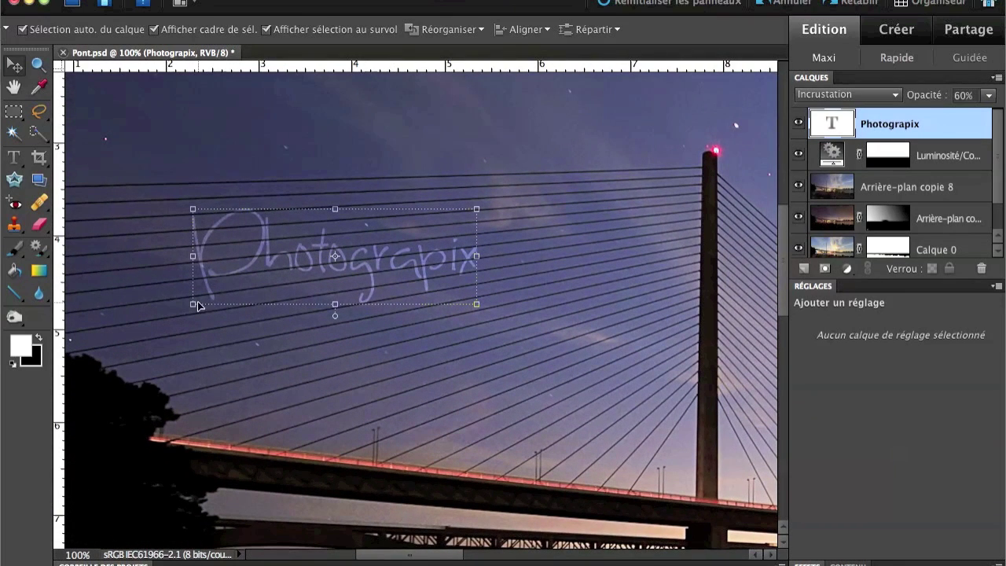
left_click_drag(254, 249, 256, 253)
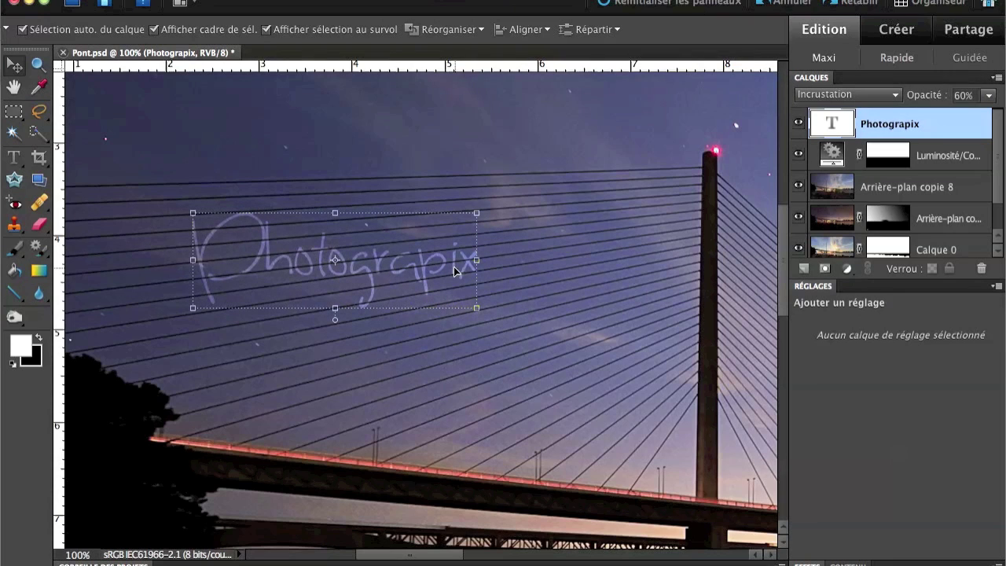
Rotate the text to about -8.3° to follow the cables and scale it down proportionally to about 53.8%.
left_click_drag(480, 314, 487, 287)
left_click_drag(375, 265, 369, 268)
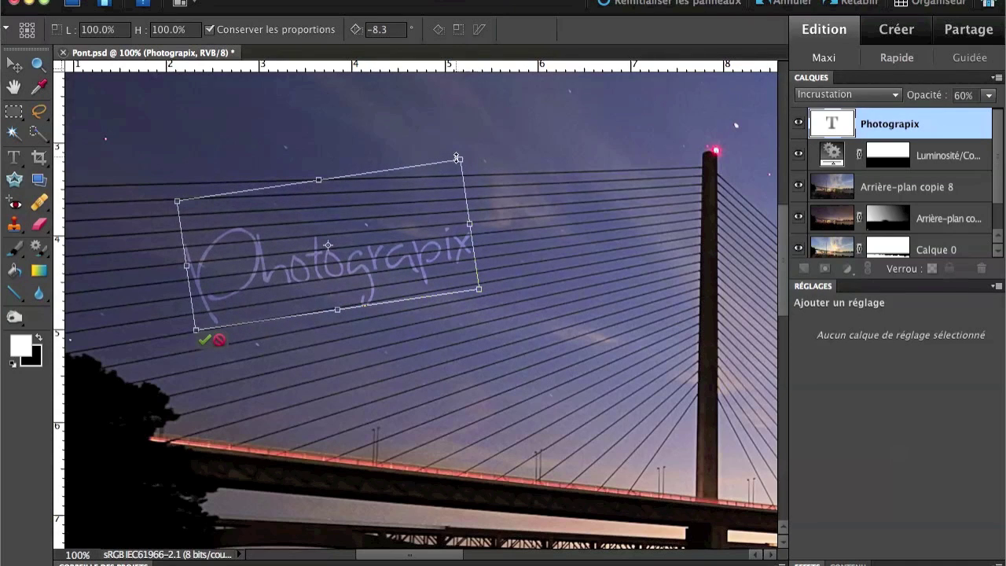
left_click_drag(460, 160, 394, 198)
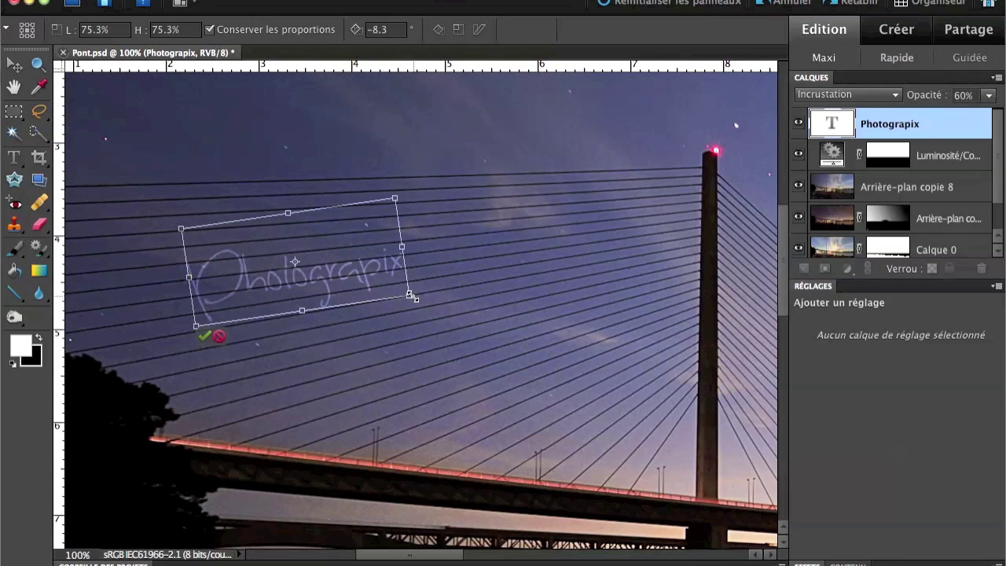
left_click_drag(407, 296, 326, 272)
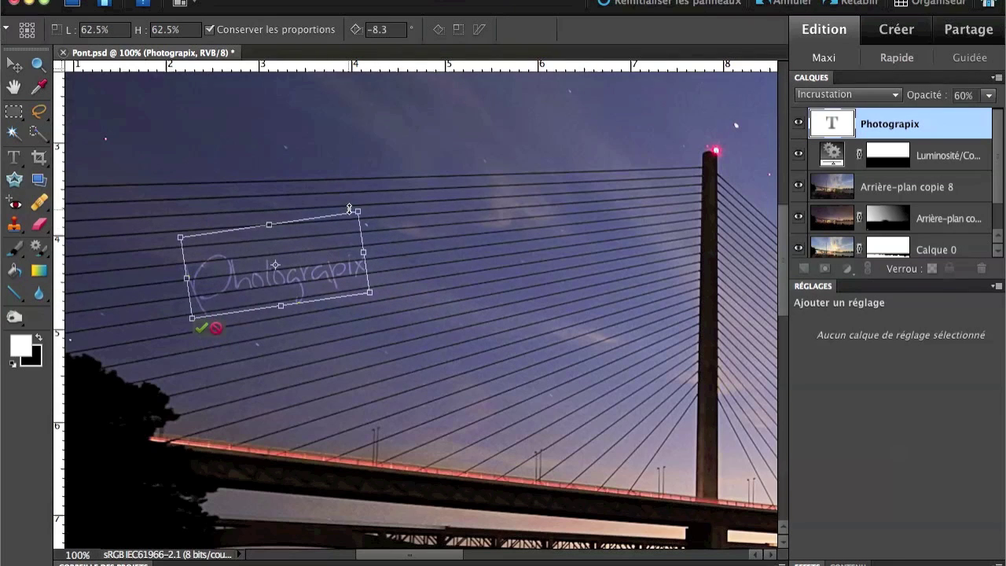
left_click_drag(359, 211, 342, 226)
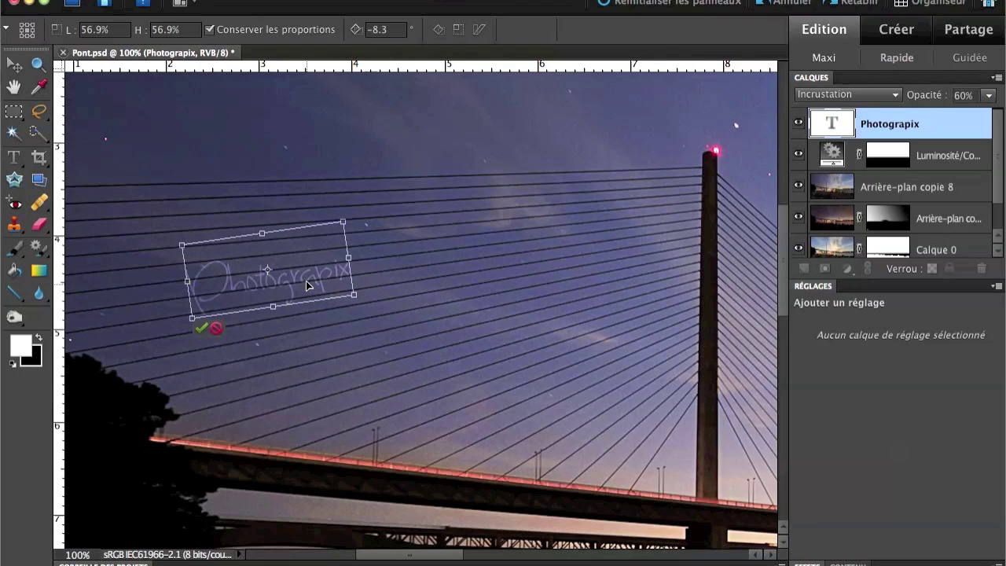
left_click_drag(307, 286, 308, 284)
left_click_drag(344, 218, 333, 226)
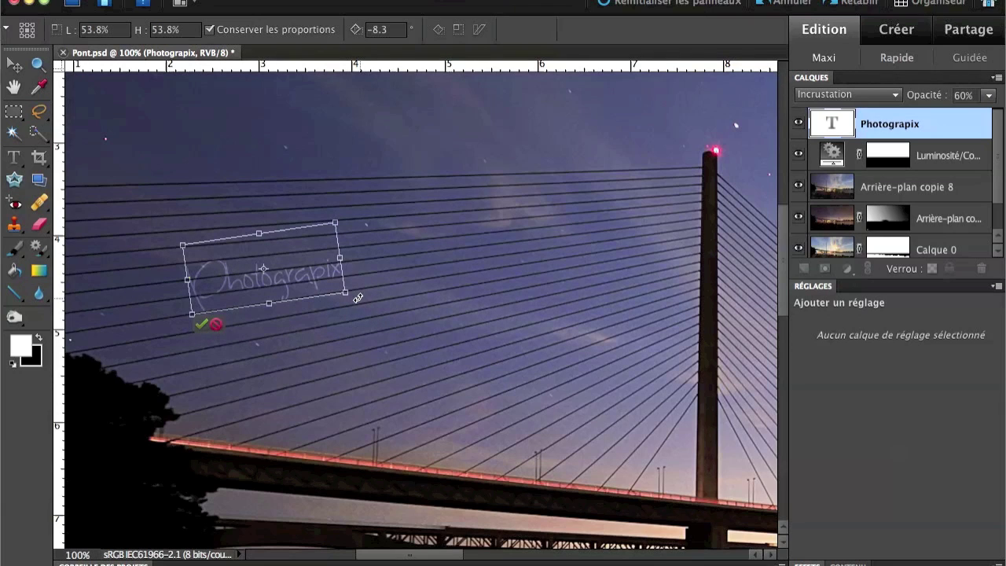
Fine-tune the text's rotation to about -8.0° and apply the transformation.
left_click_drag(357, 298, 358, 299)
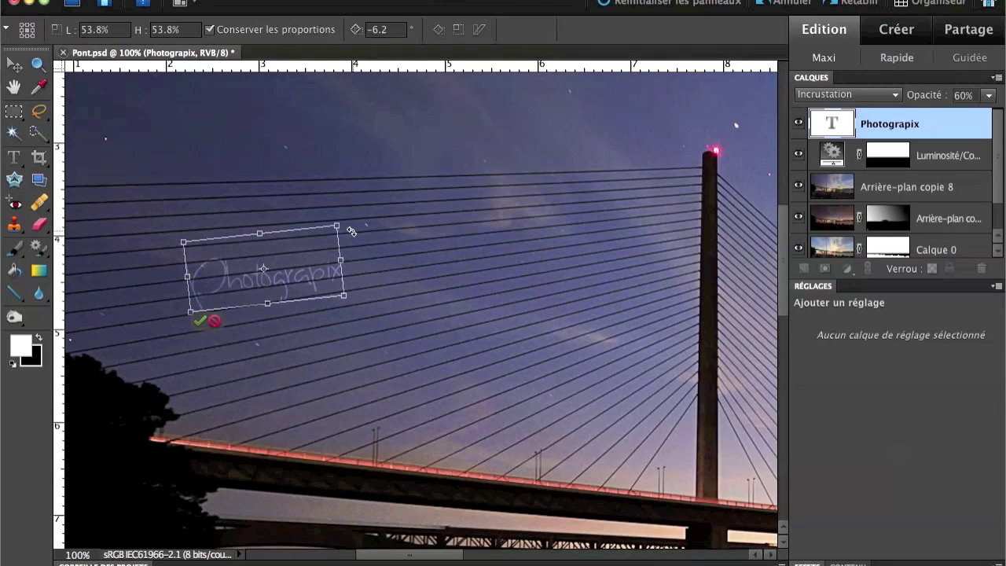
left_click_drag(348, 224, 346, 220)
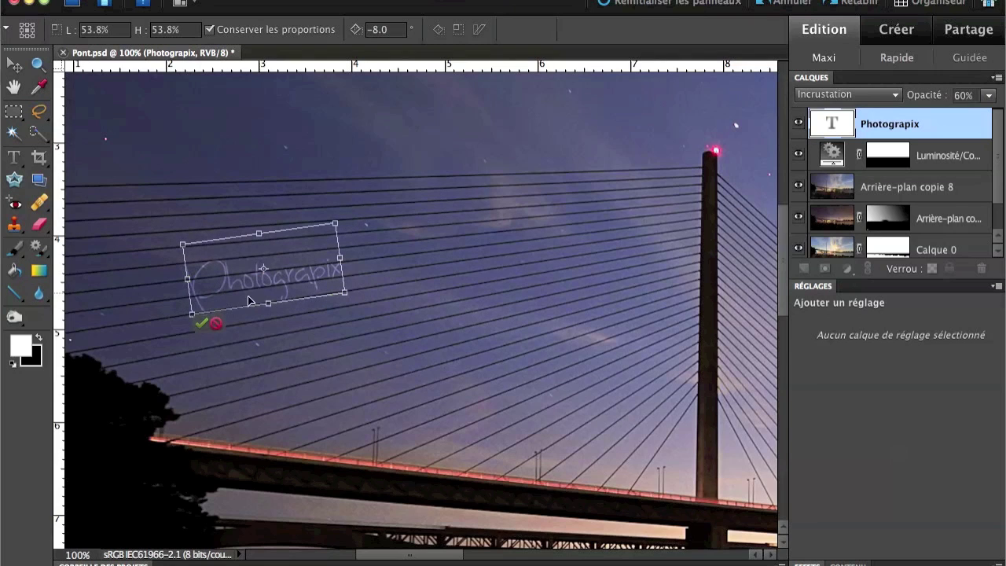
left_click(202, 325)
key("alt+bracketleft")
key("d")
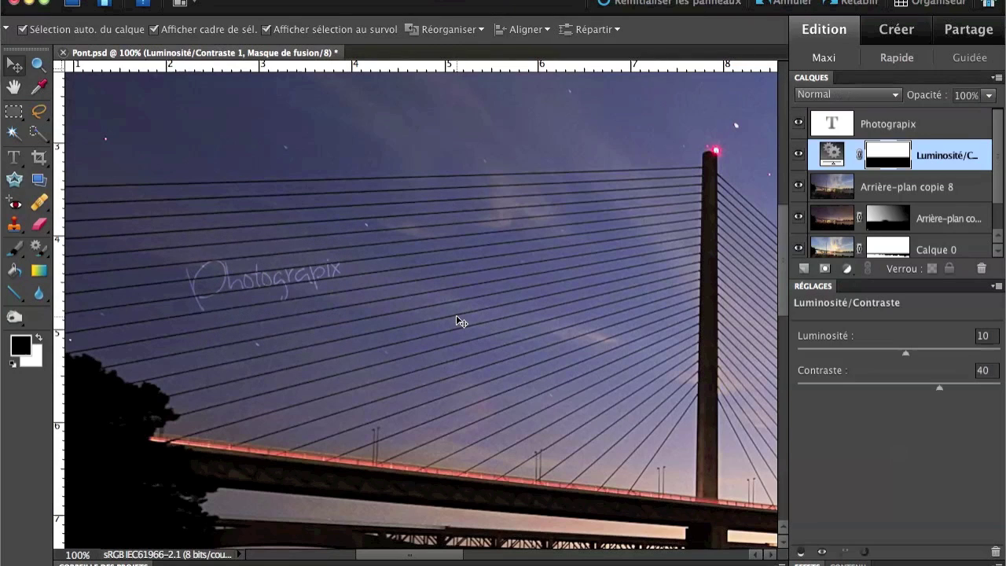
key("super+equal")
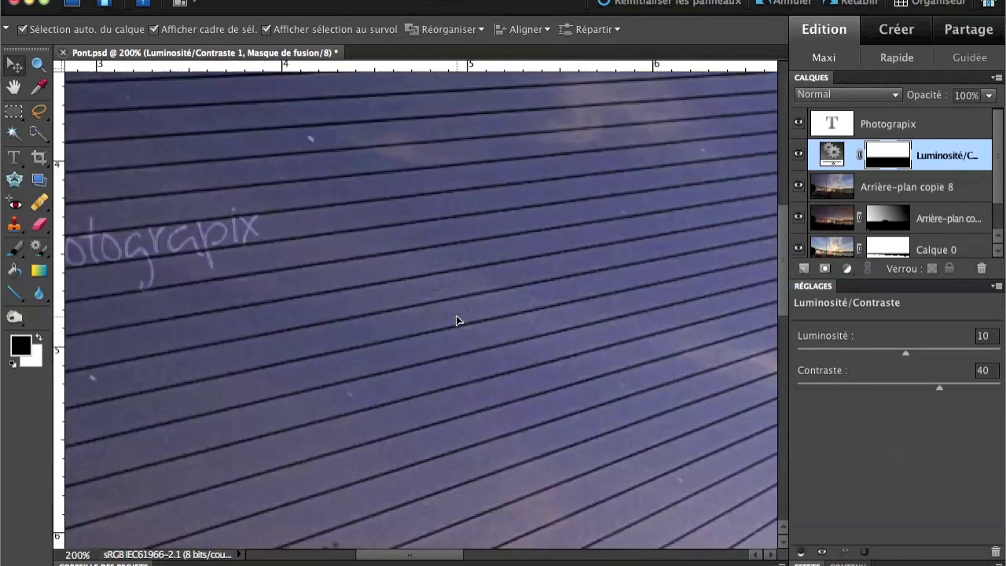
Examine how discreetly the Photograpix text blends into the whole bridge photo and between the cables up close.
key("super+minus")
key("super+minus")
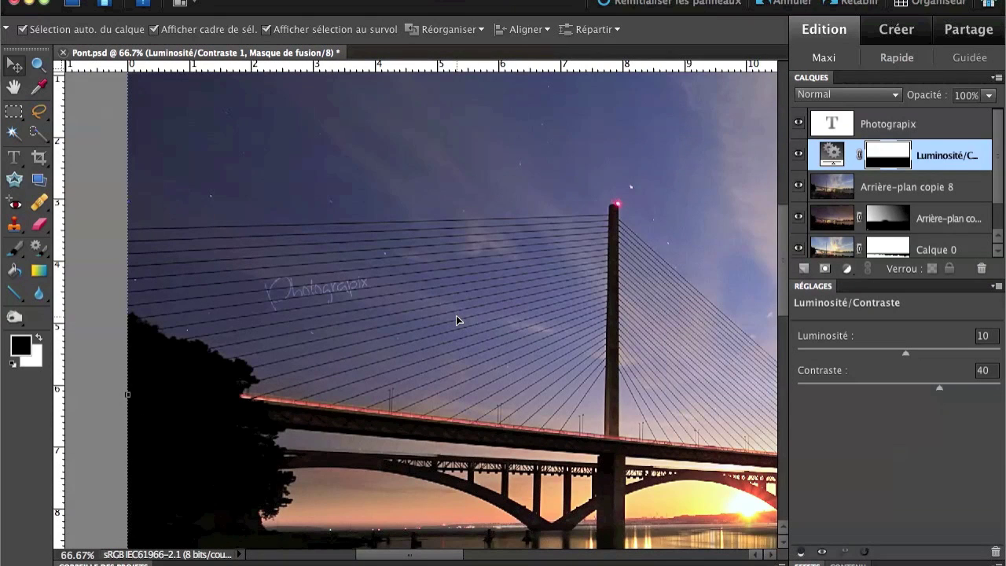
key("super+minus")
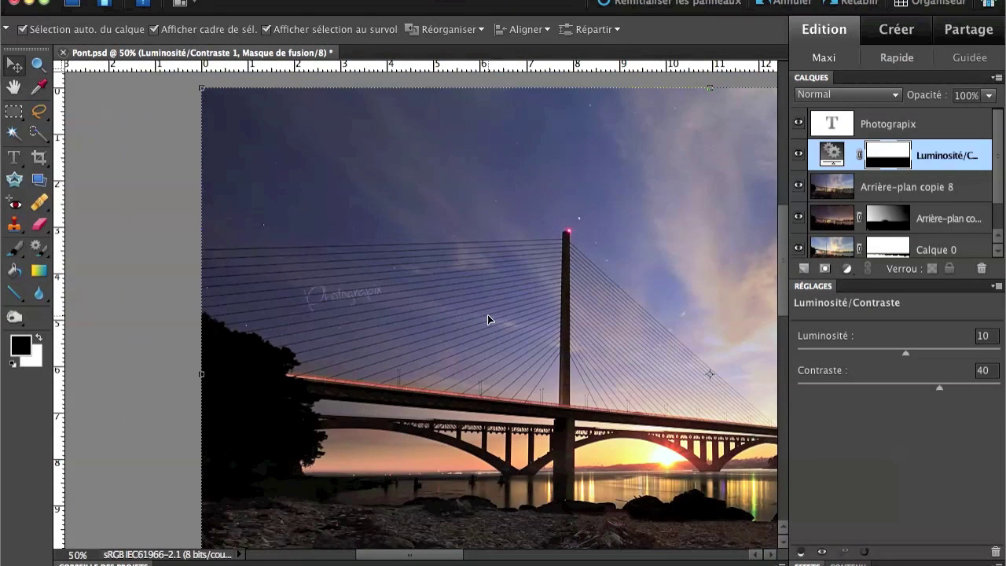
key("super+minus")
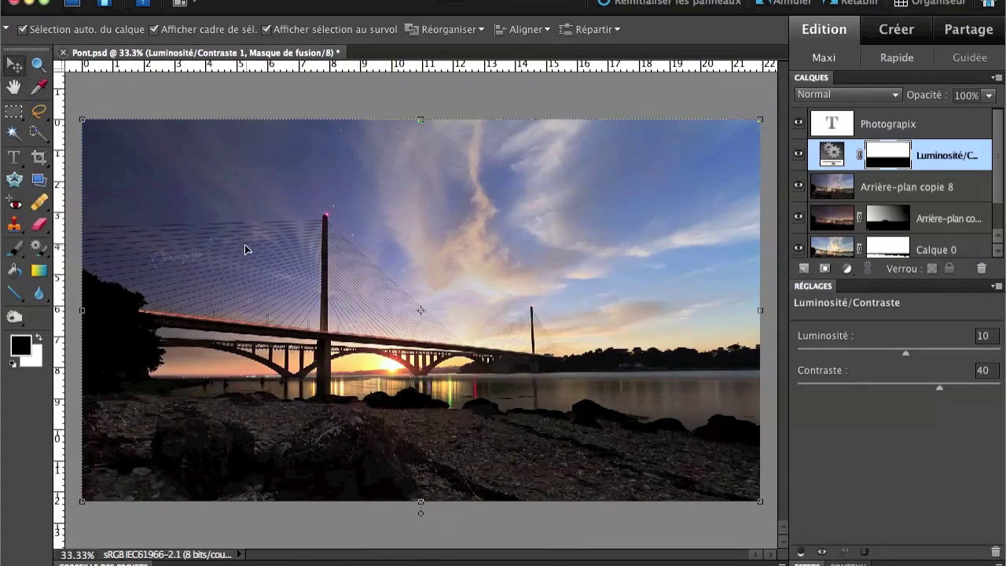
key("super+plus")
key("super+plus")
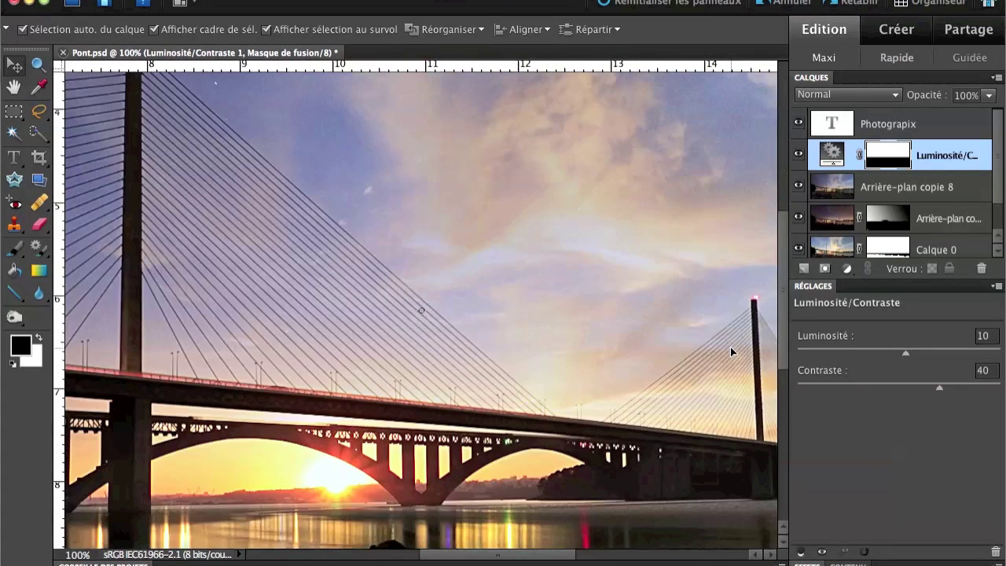
left_click_drag(194, 271, 639, 290)
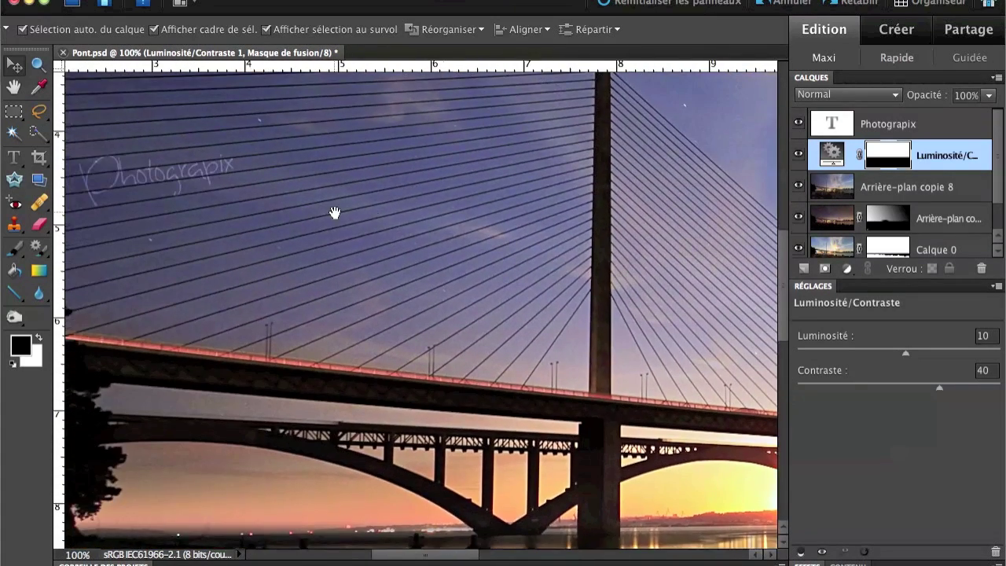
left_click_drag(377, 218, 456, 341)
Give the Photograpix text a drop shadow with size 0 px, distance 4 px and opacity 100%.
left_click(920, 124)
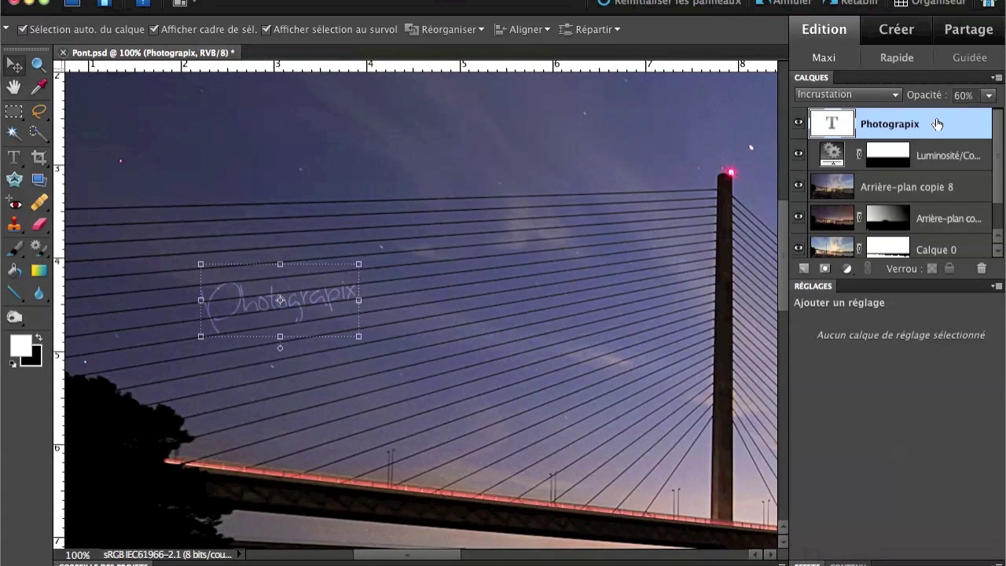
right_click(291, 301)
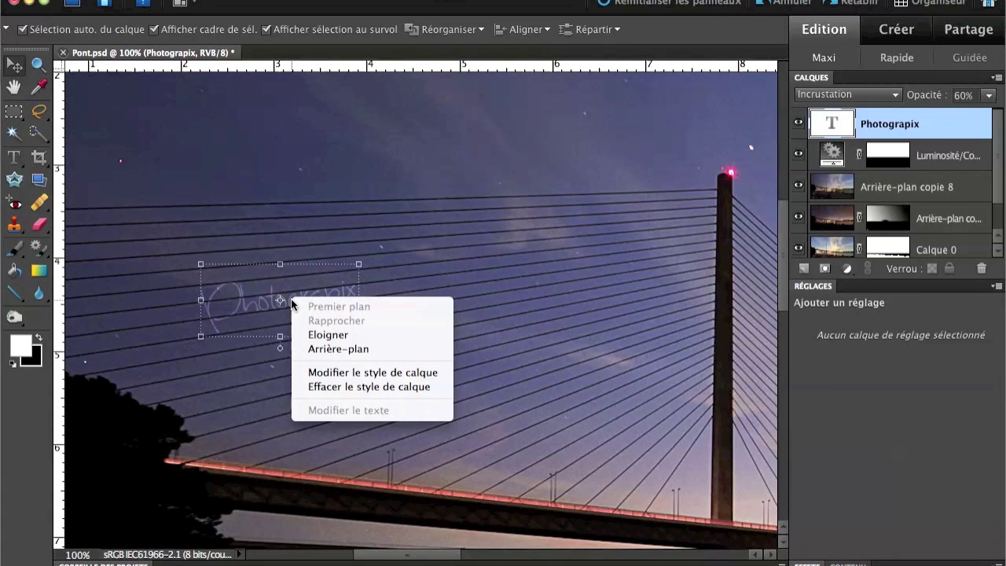
left_click(879, 137)
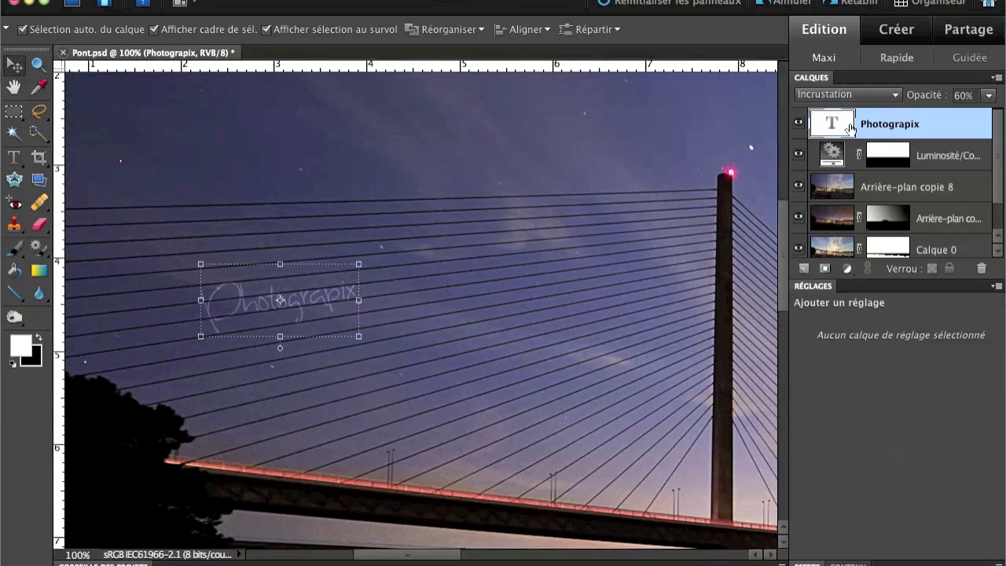
right_click(247, 295)
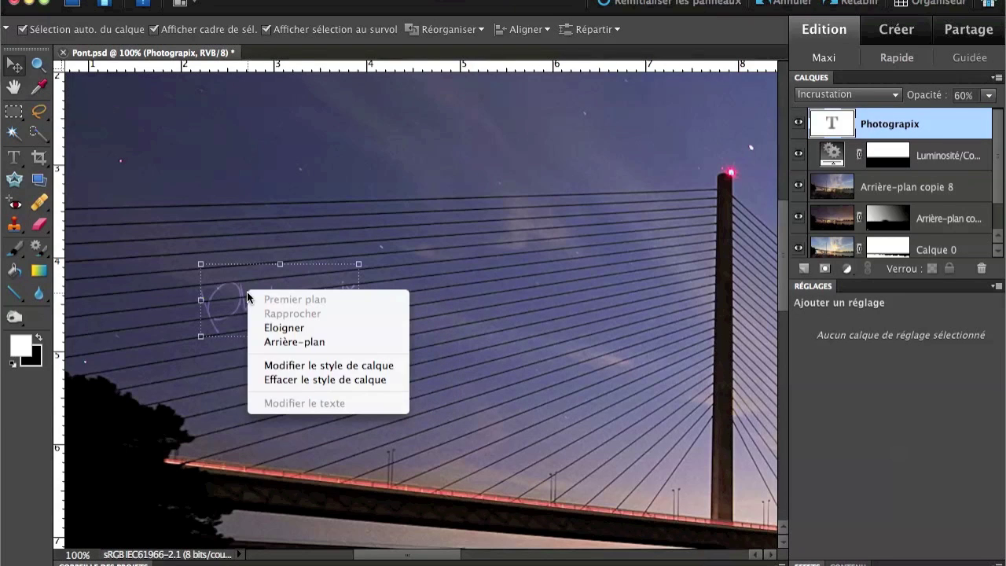
left_click(339, 364)
left_click(617, 270)
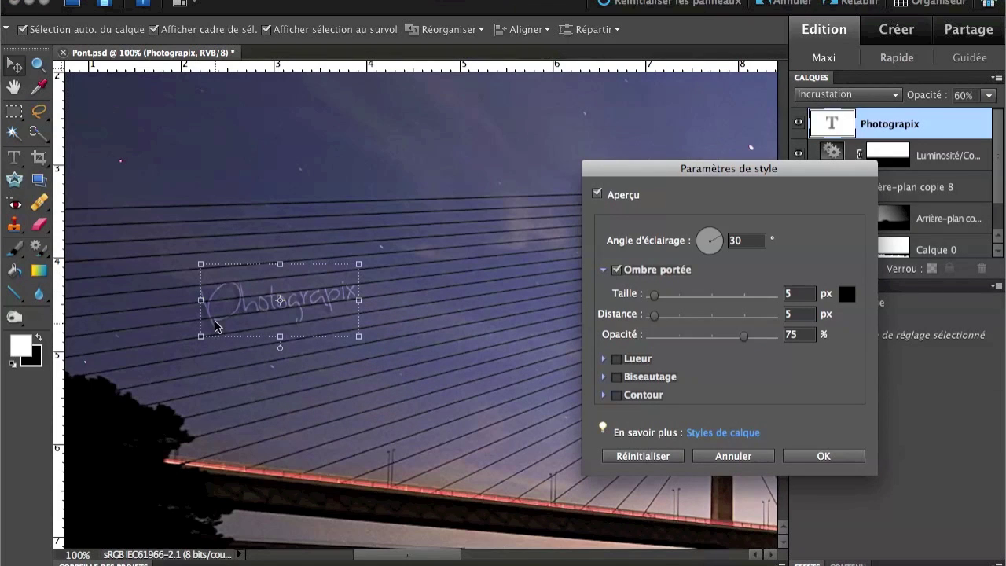
left_click(618, 271)
left_click(618, 270)
mouse_move(659, 296)
left_mouse_down()
mouse_move(683, 300)
mouse_move(650, 301)
mouse_move(675, 316)
mouse_move(654, 314)
mouse_move(654, 297)
left_mouse_up()
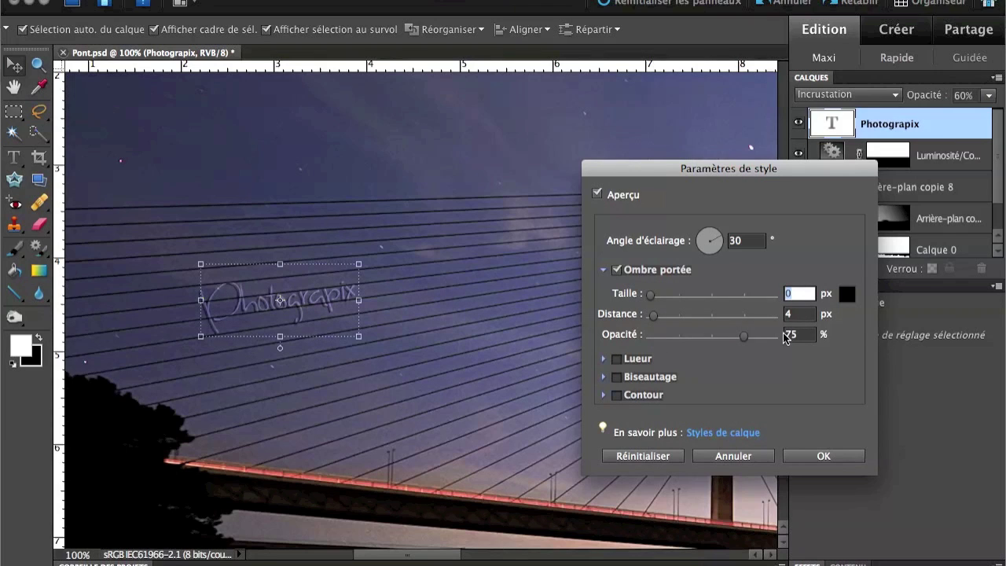
left_click_drag(743, 337, 786, 336)
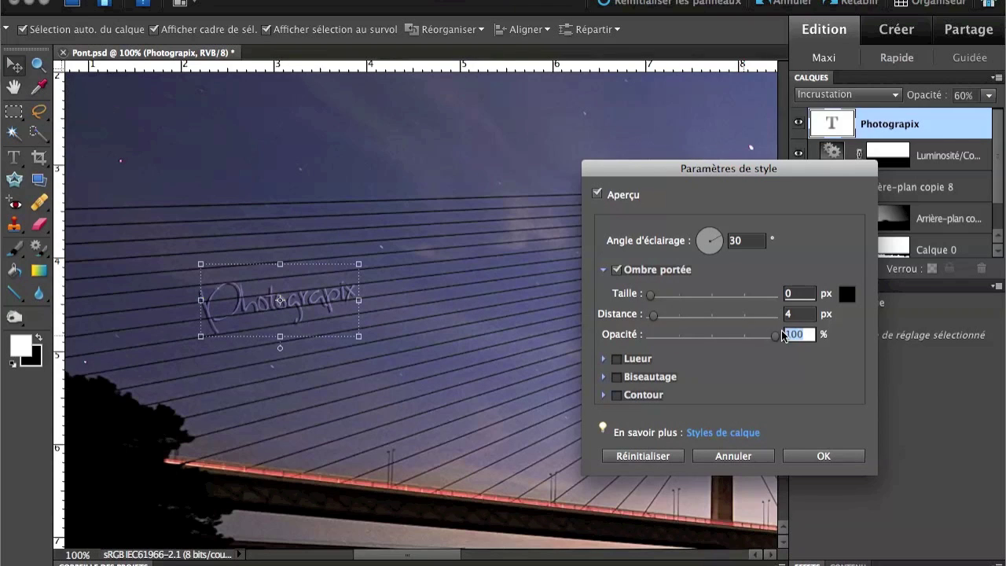
Try an inner glow on the Photograpix text and turn the glow off again.
left_click(617, 359)
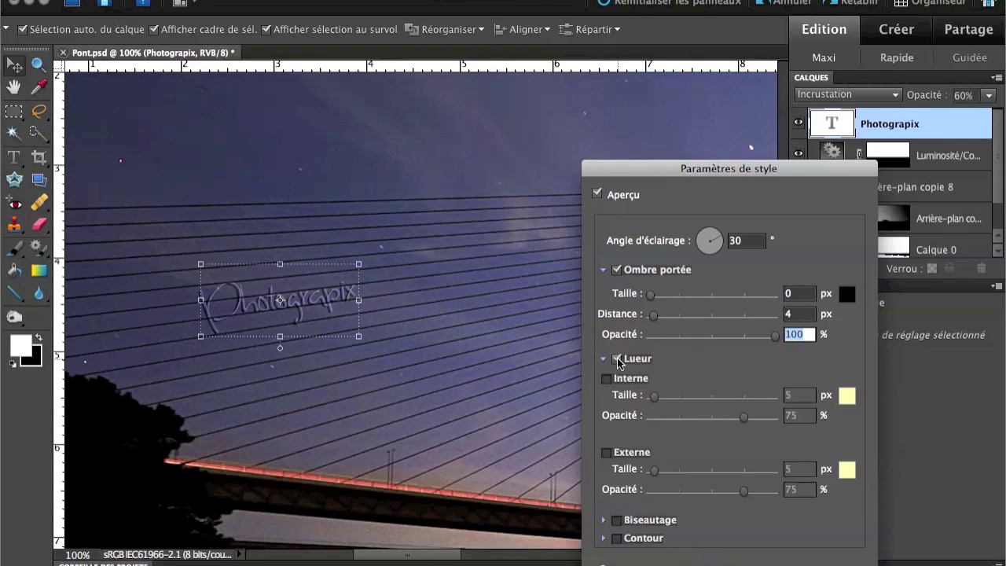
left_click(608, 379)
left_click(609, 379)
left_click(617, 358)
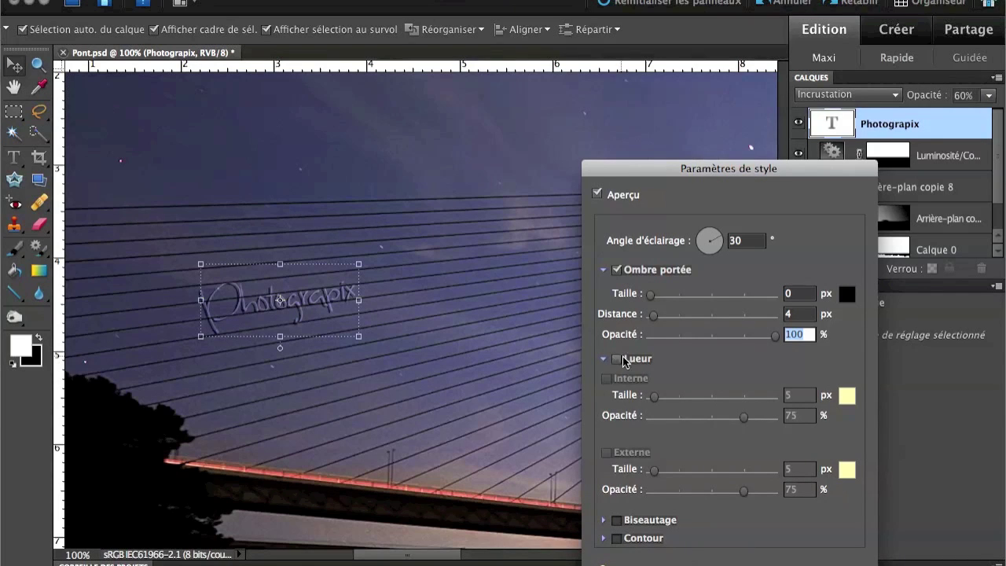
left_click(604, 358)
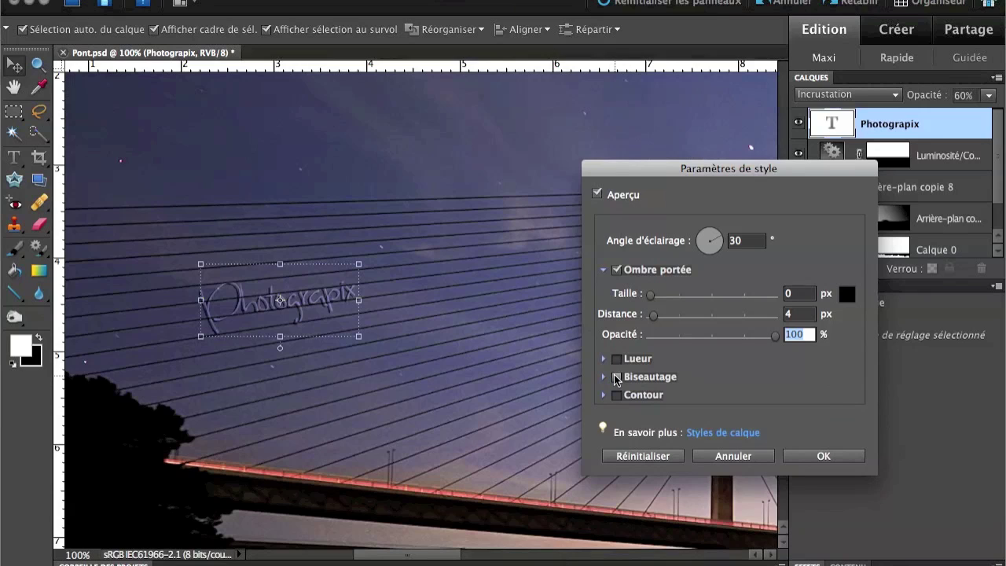
Try a 5 px upward bevel on the text, turning off the drop shadow and the bevel again.
left_click(616, 377)
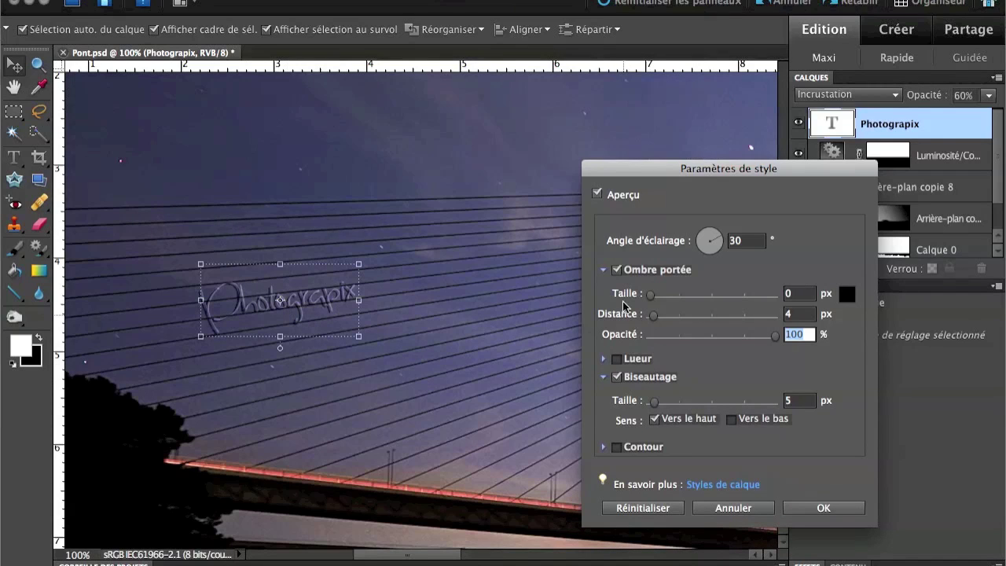
left_click(616, 270)
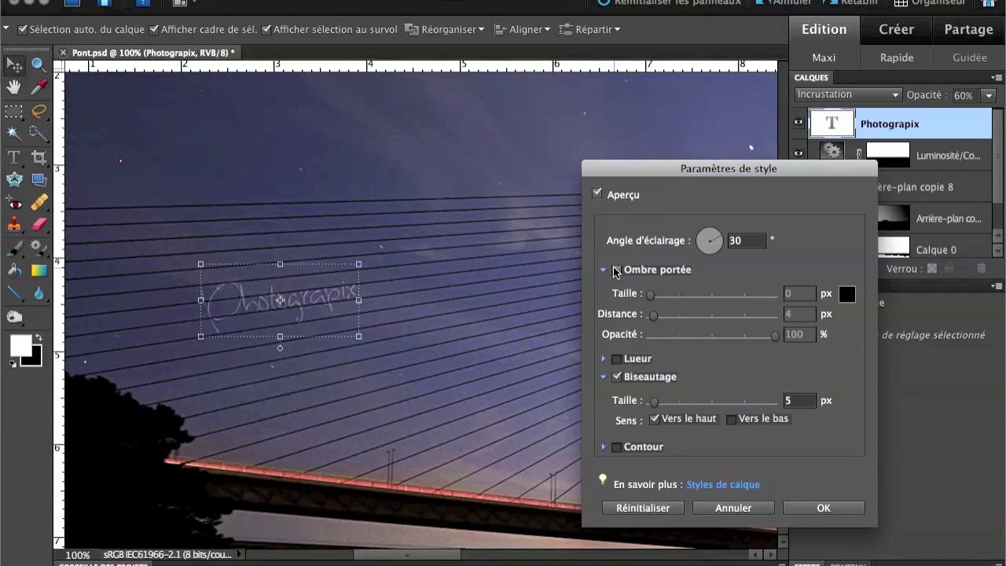
left_click(617, 378)
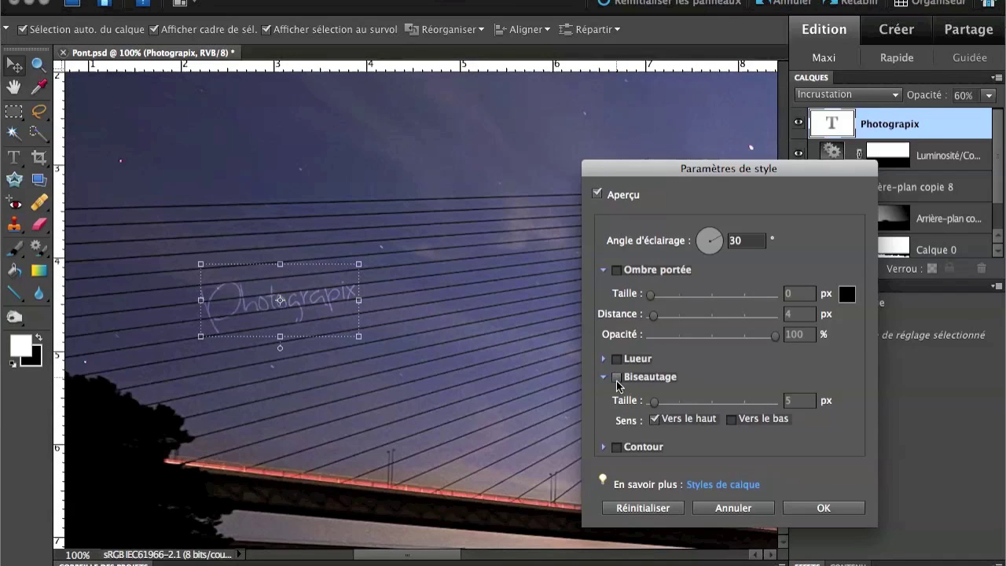
Try a black 1 px outline at 50% opacity on the text and turn the outline off again.
left_click(617, 448)
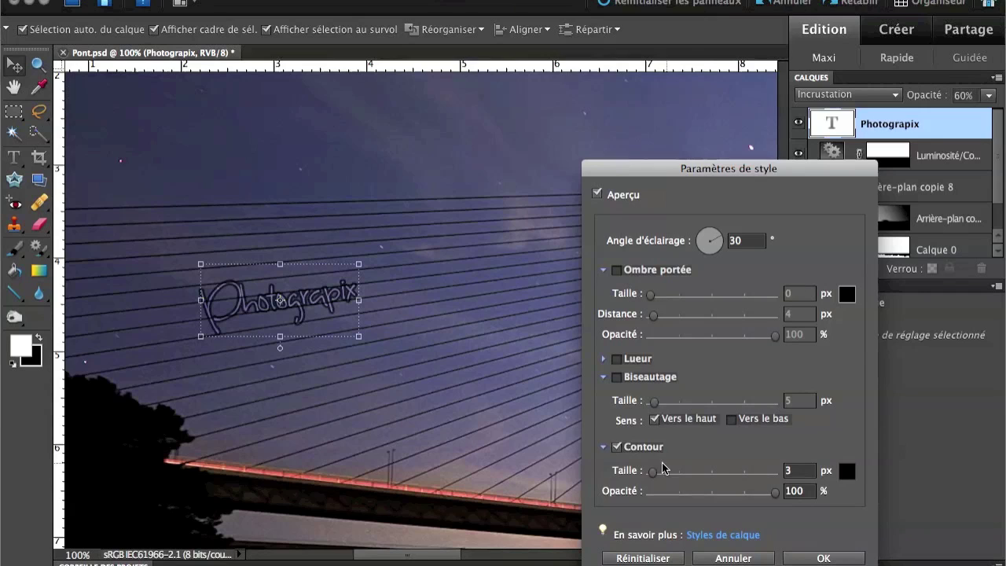
left_click_drag(654, 472, 646, 477)
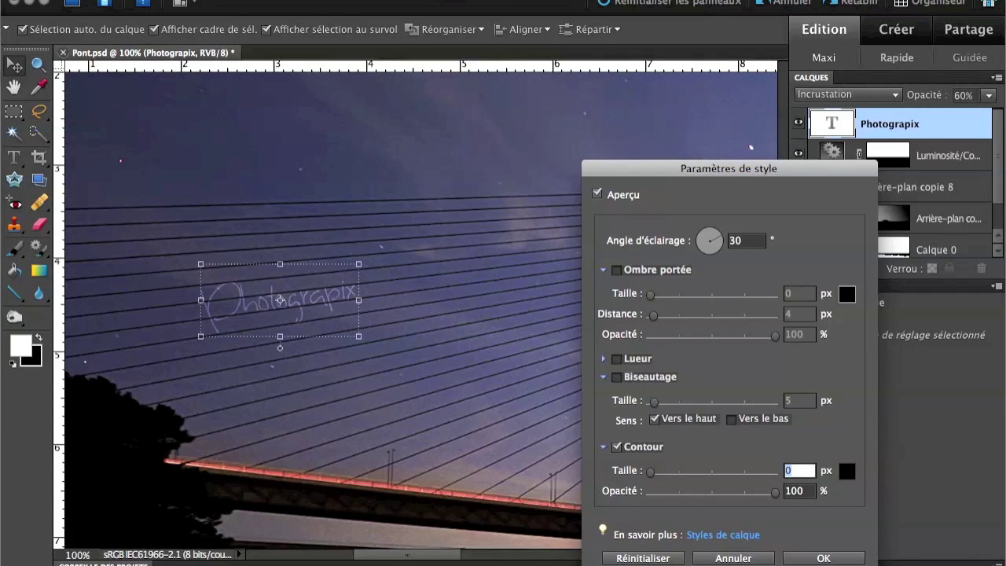
type("1")
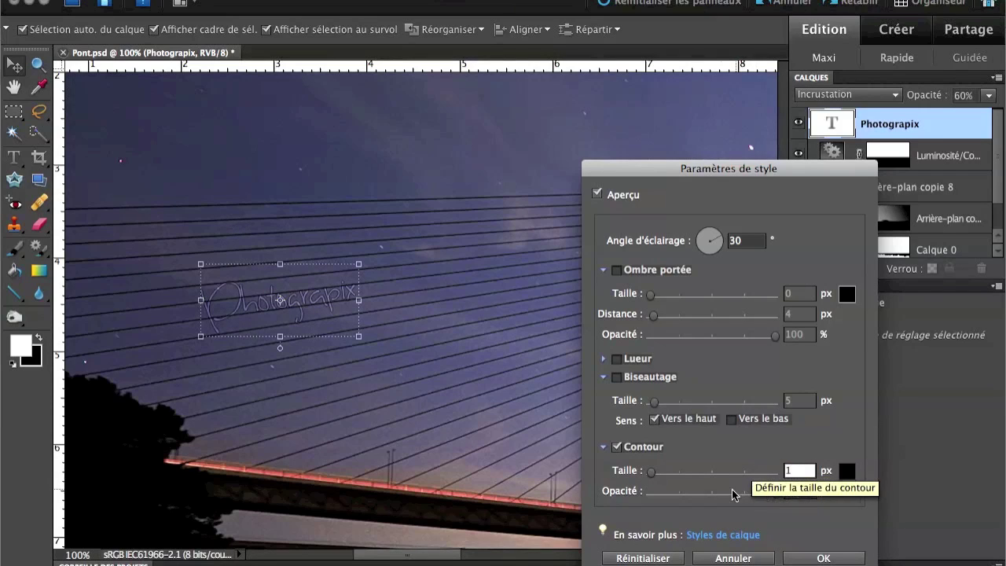
left_click(713, 493)
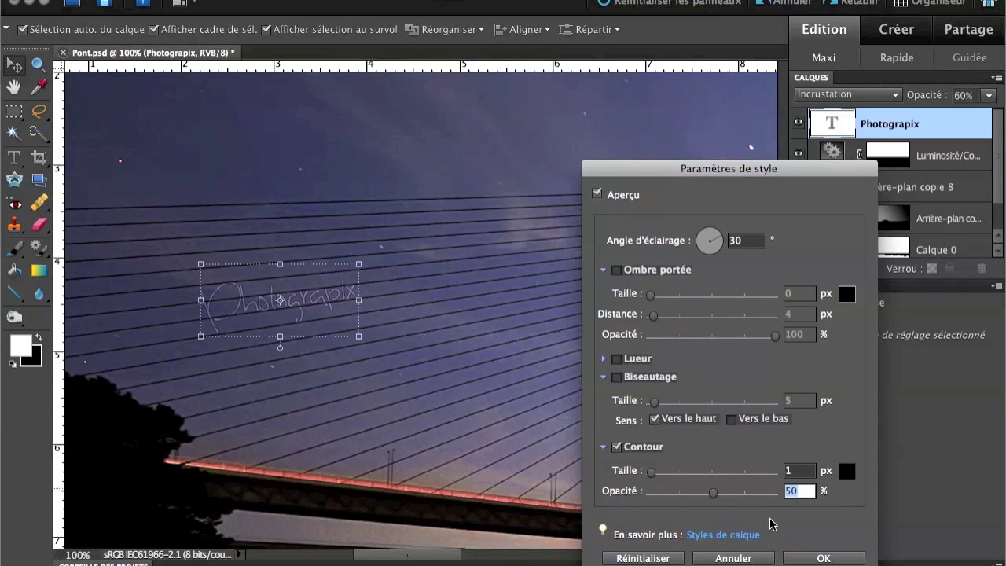
left_click(617, 446)
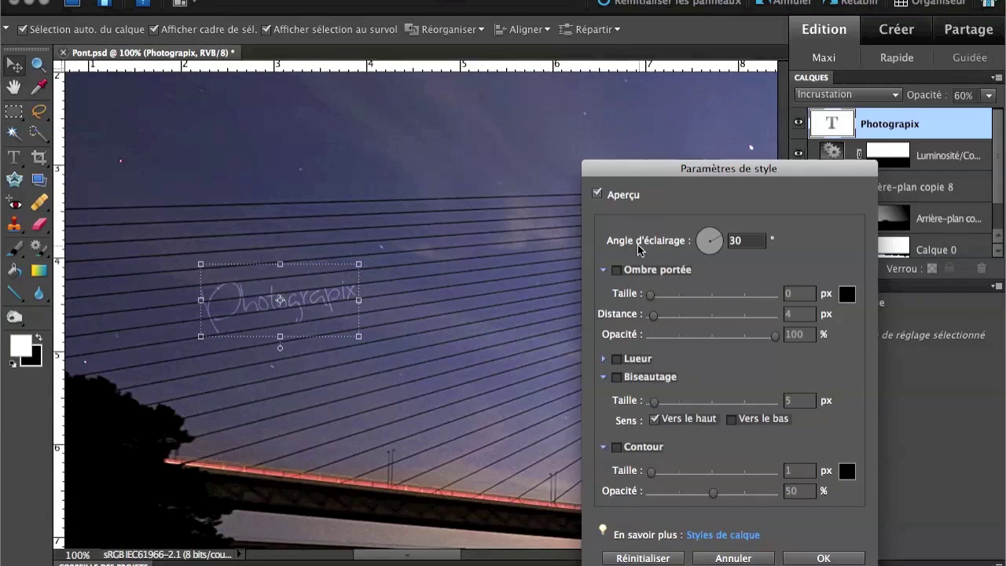
Turn the text's drop shadow back on at 33% opacity, apply the style and deselect the text layer.
left_click(617, 271)
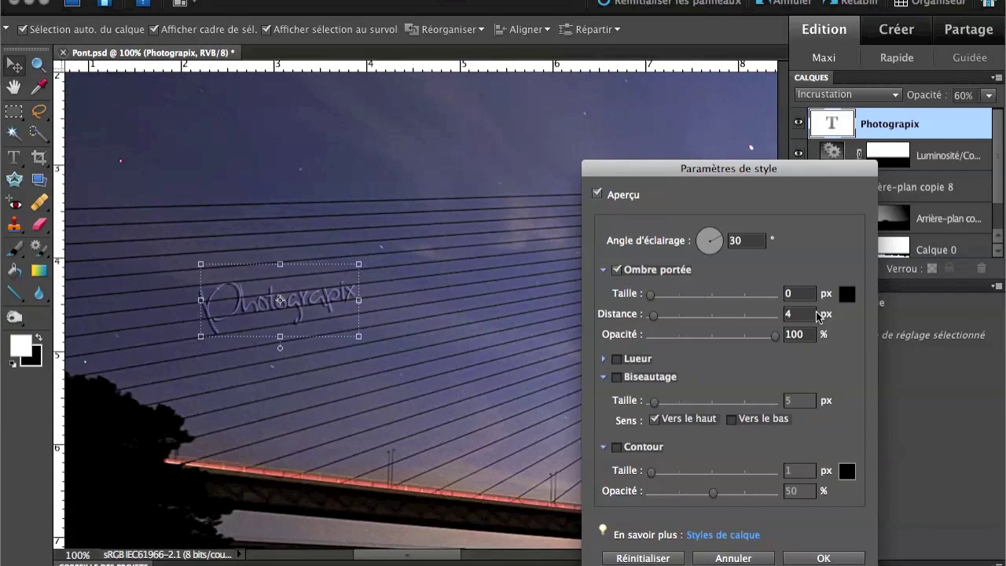
left_click_drag(775, 336, 691, 341)
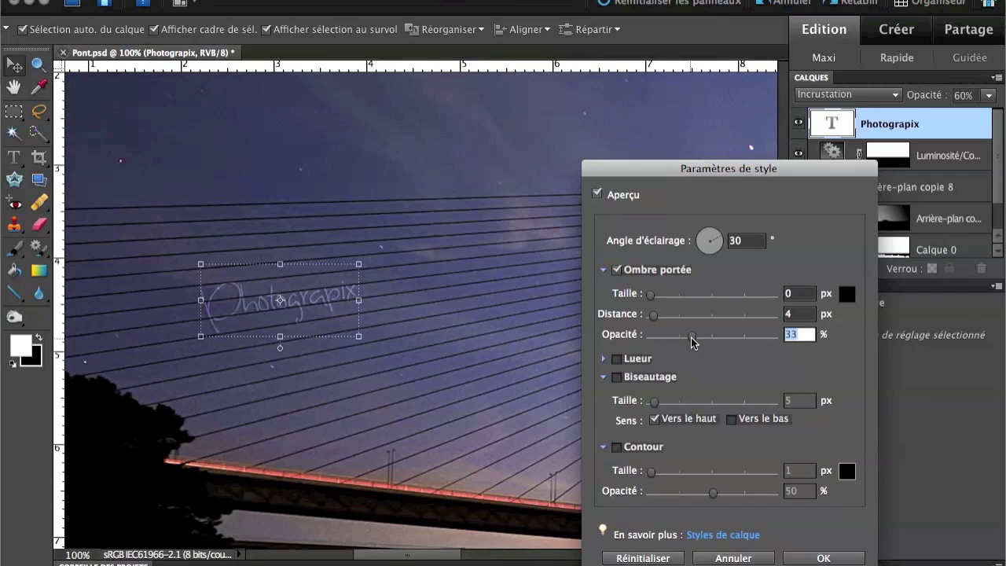
left_click(824, 558)
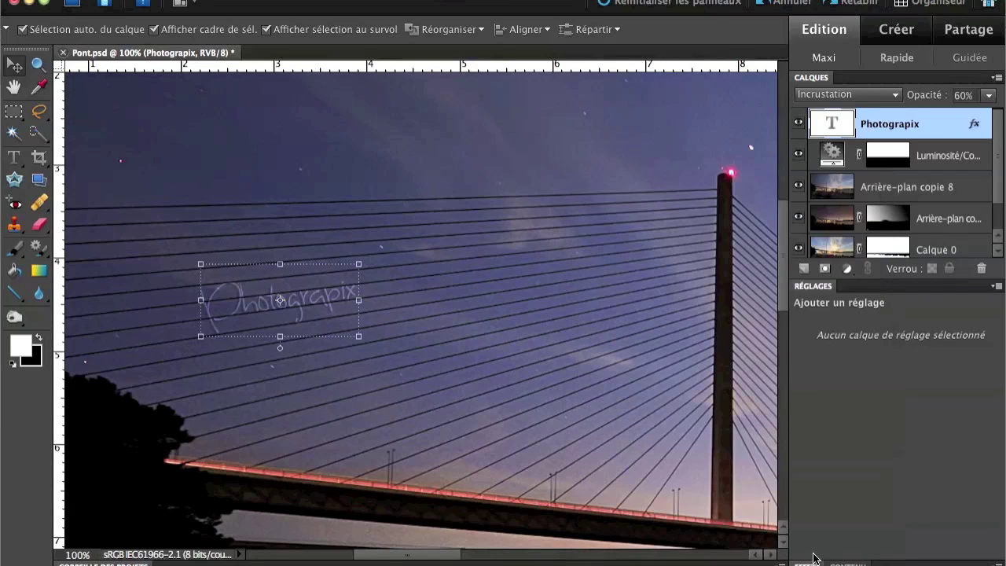
left_click(535, 352)
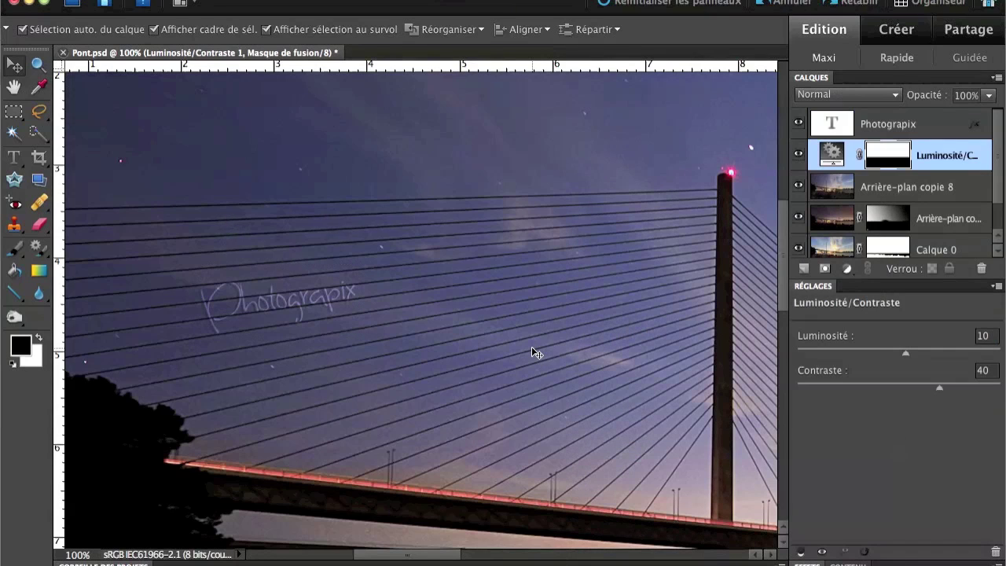
Open the Photograpix text for editing, close it again and look at the commands available for its layer.
left_click(900, 129)
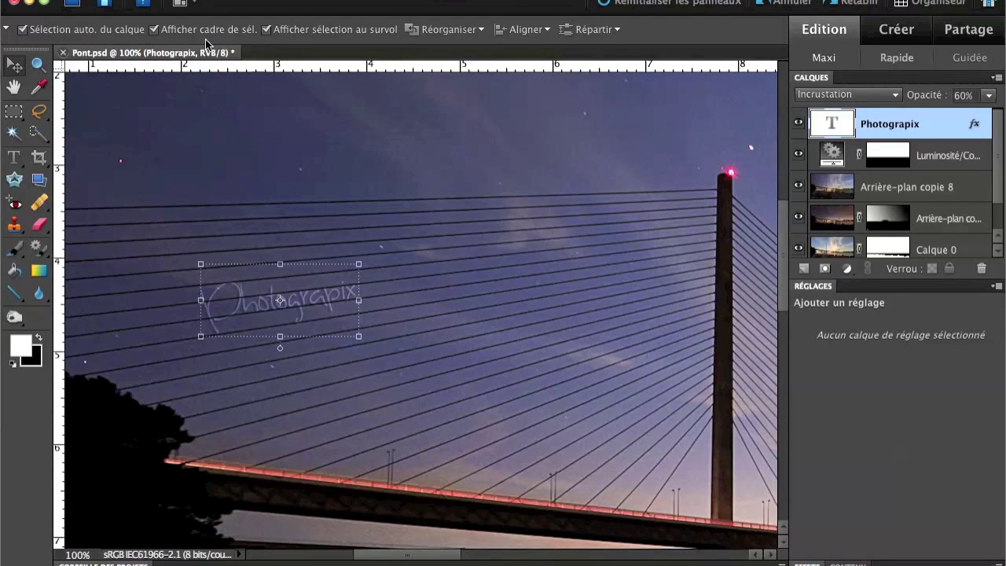
double_click(835, 123)
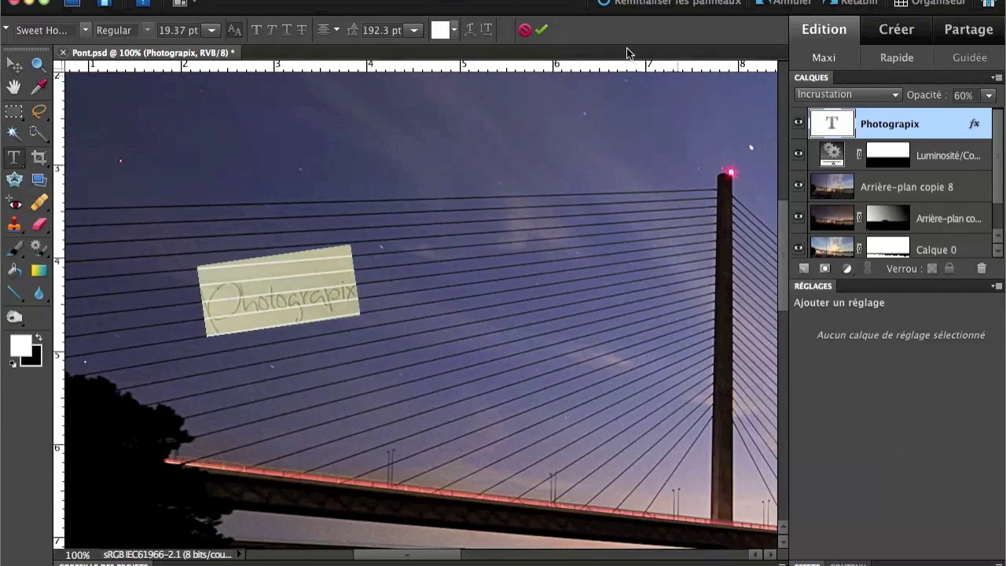
left_click(538, 31)
right_click(835, 122)
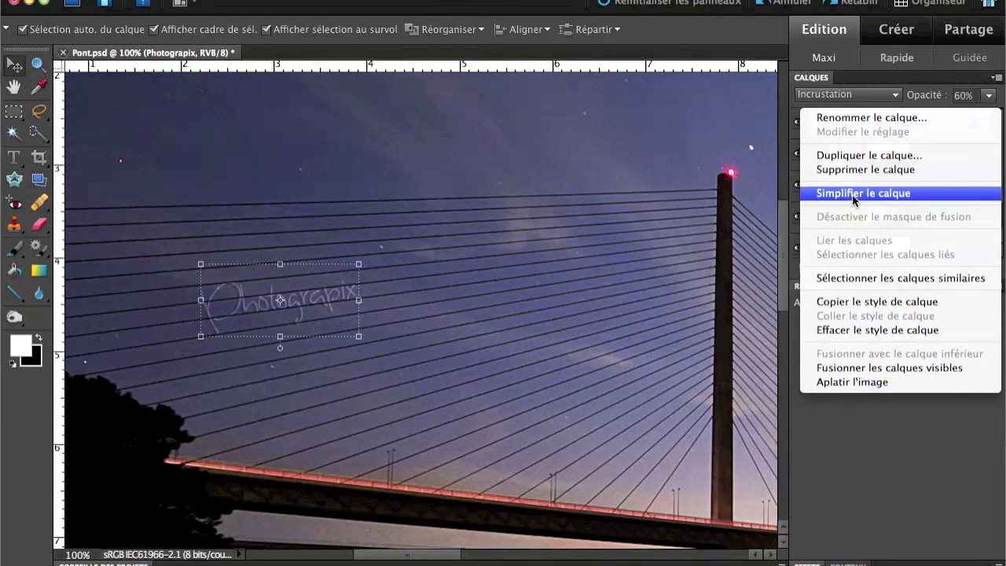
left_click(719, 110)
Undo the text's layer style and its rotation and scaling.
left_click(771, 2)
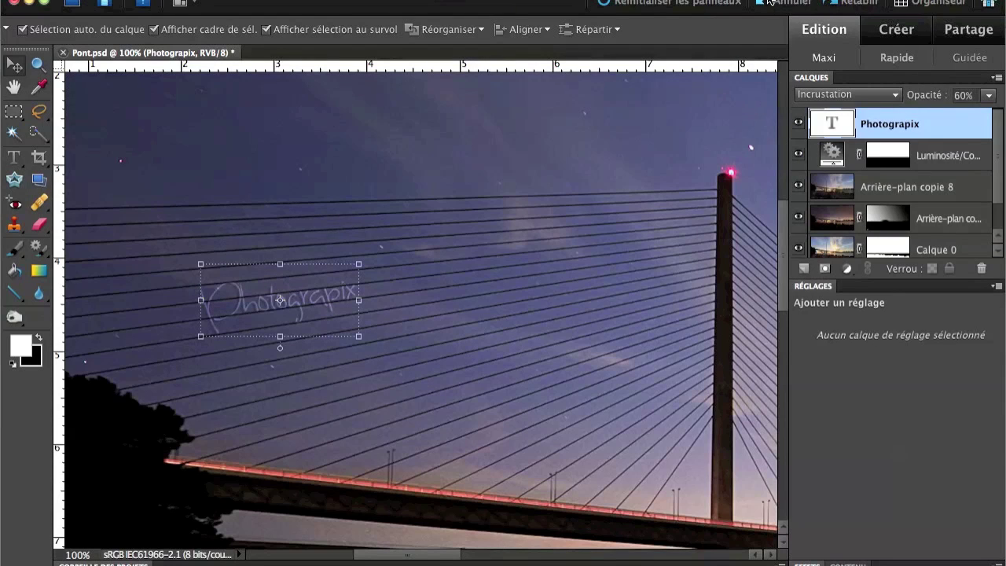
left_click(768, 3)
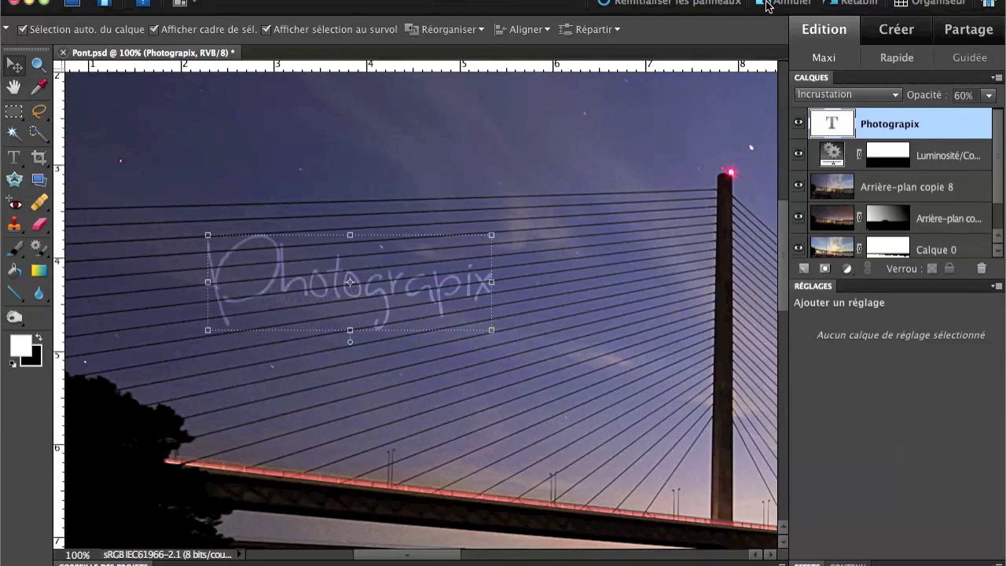
Simplify the Photograpix text layer into an ordinary pixel layer.
right_click(838, 125)
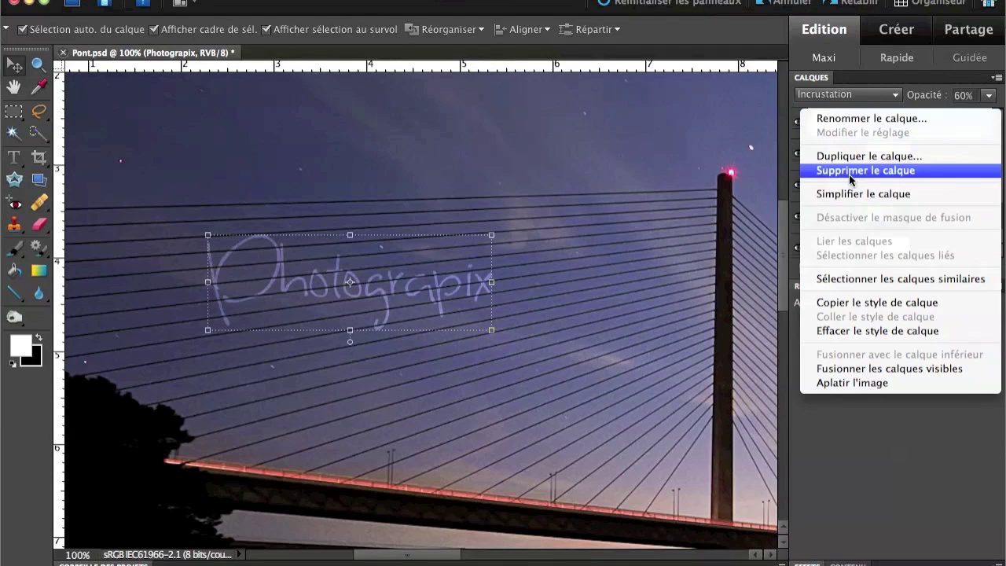
left_click(754, 136)
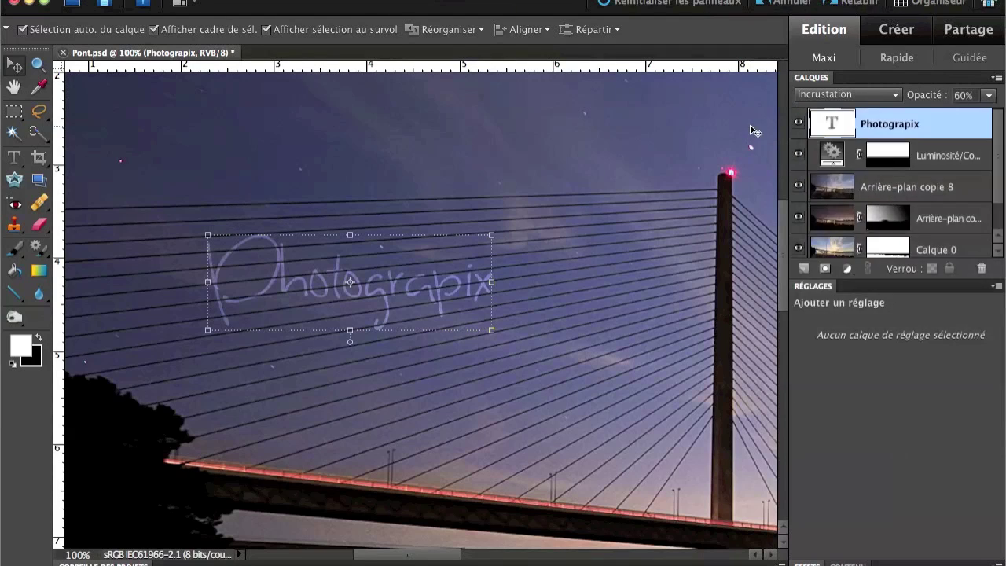
right_click(832, 122)
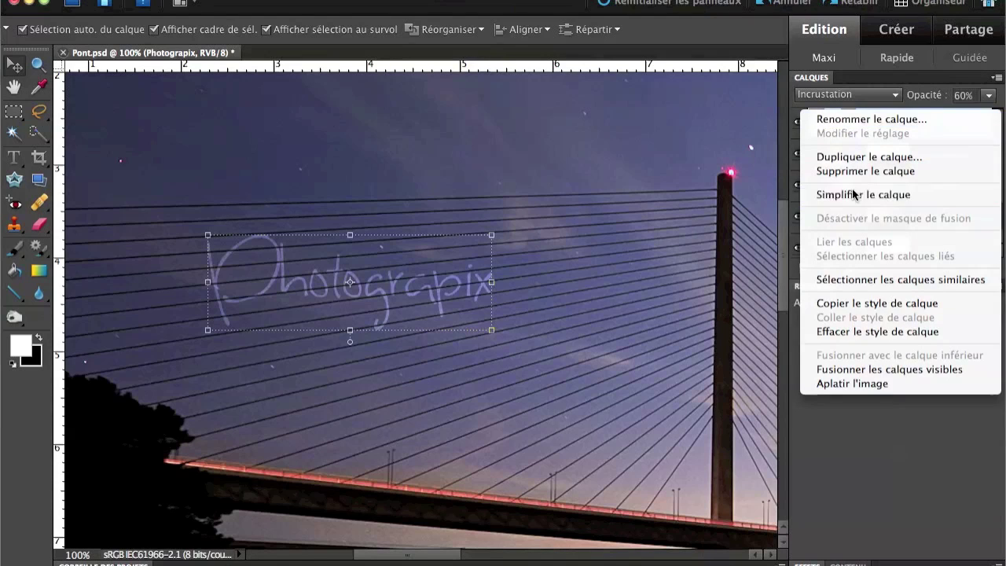
left_click(854, 195)
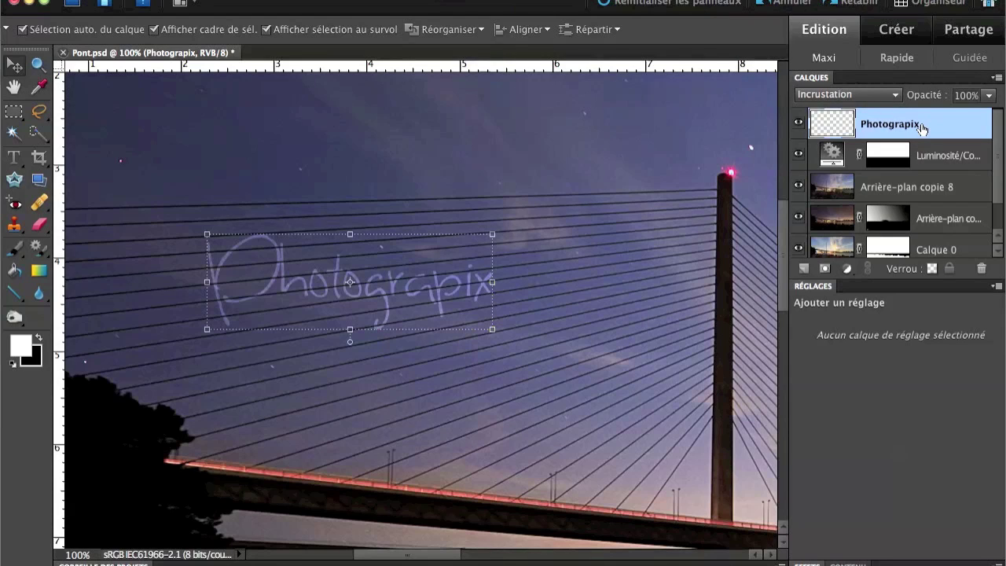
Try freely distorting the full-size Photograpix signature so its edges follow the perspective of the bridge cables.
key("super+t")
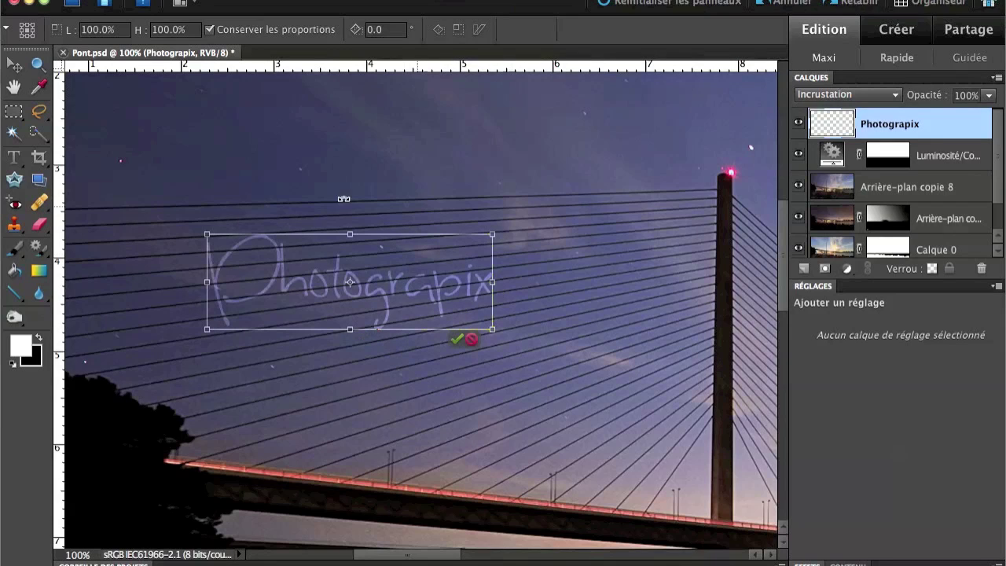
left_click(480, 33)
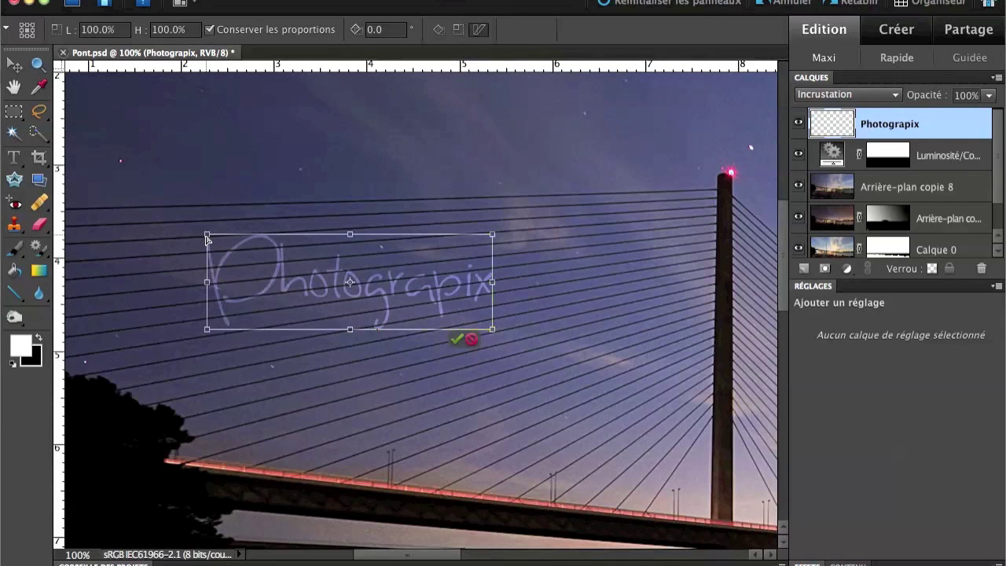
left_click_drag(207, 240, 208, 243)
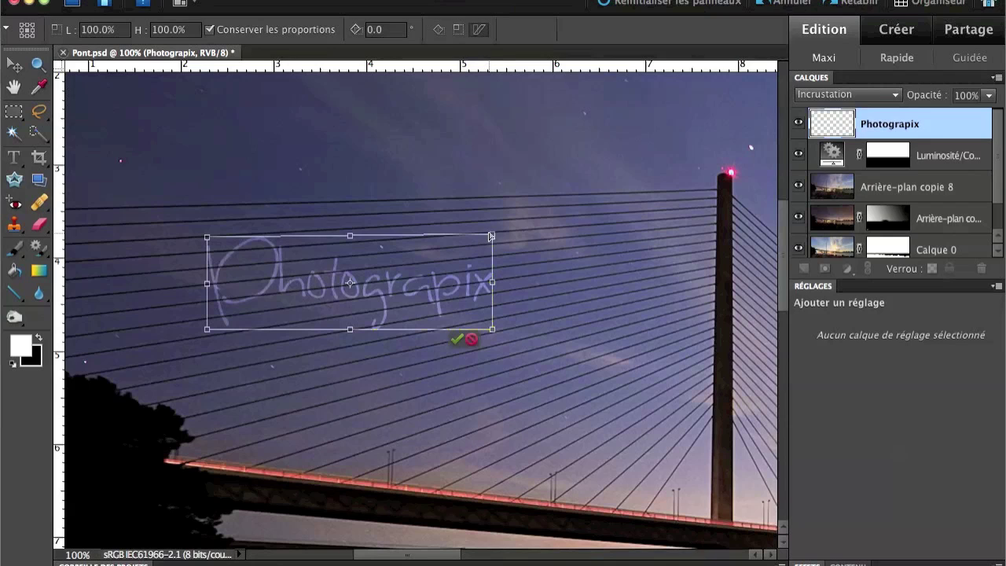
left_click_drag(493, 236, 493, 223)
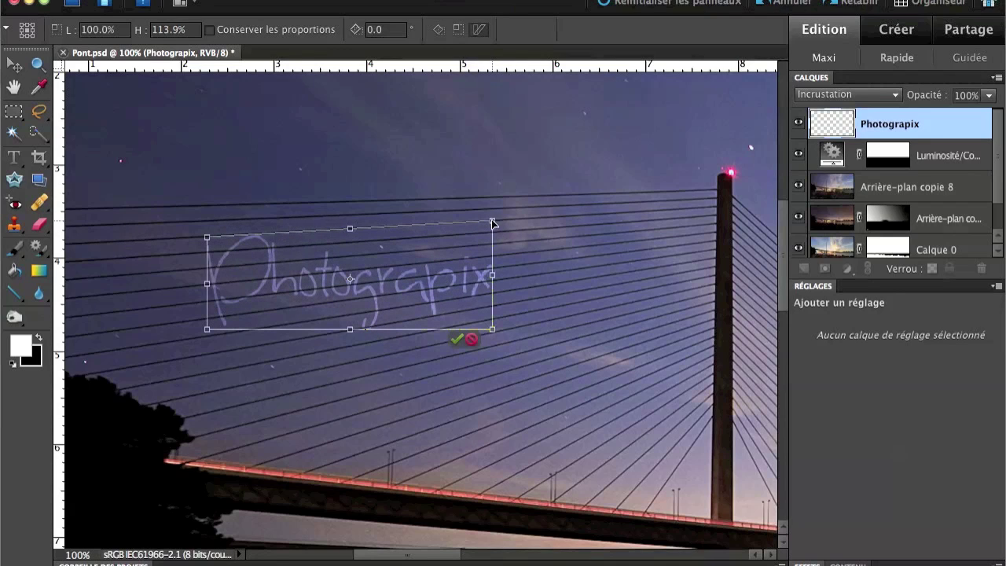
left_click_drag(208, 331, 209, 336)
left_click_drag(493, 333, 493, 294)
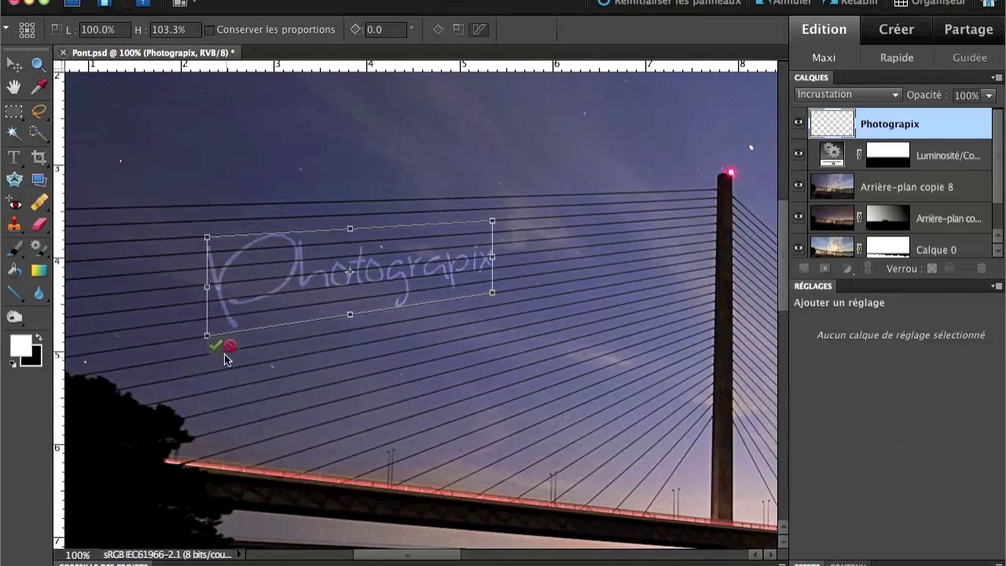
left_click(215, 346)
left_click(574, 307)
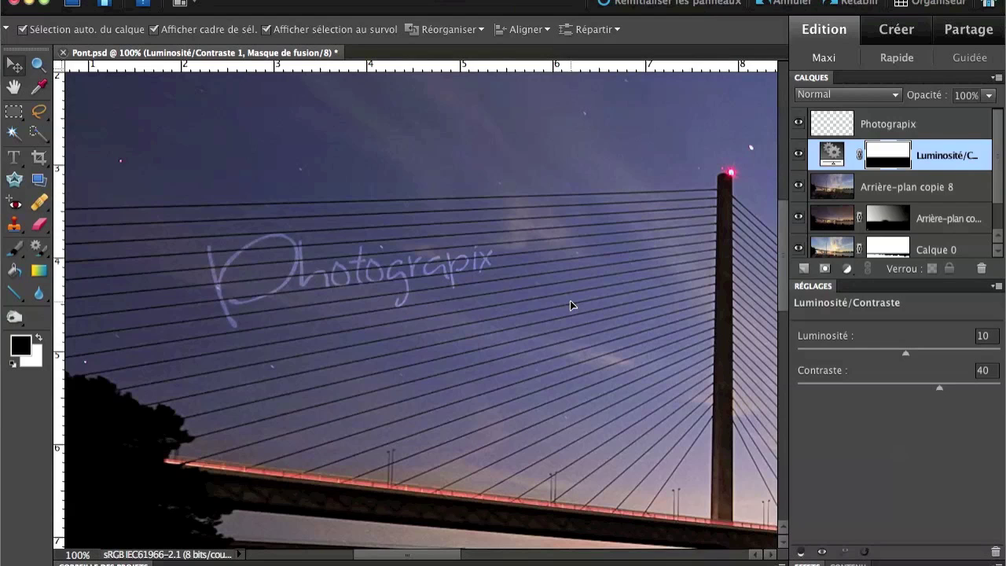
key("ctrl+minus")
key("ctrl+minus")
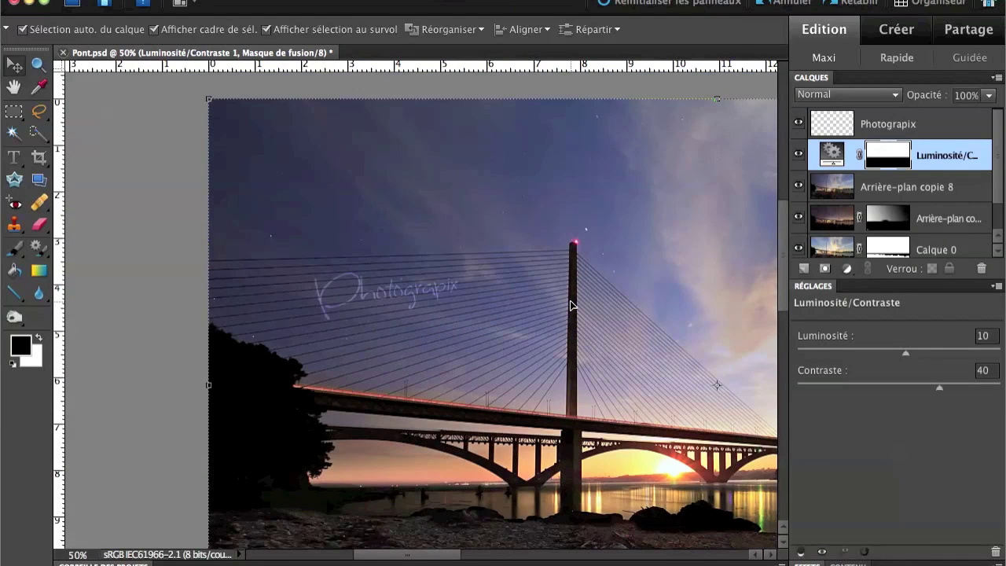
key("ctrl+plus")
key("ctrl+plus")
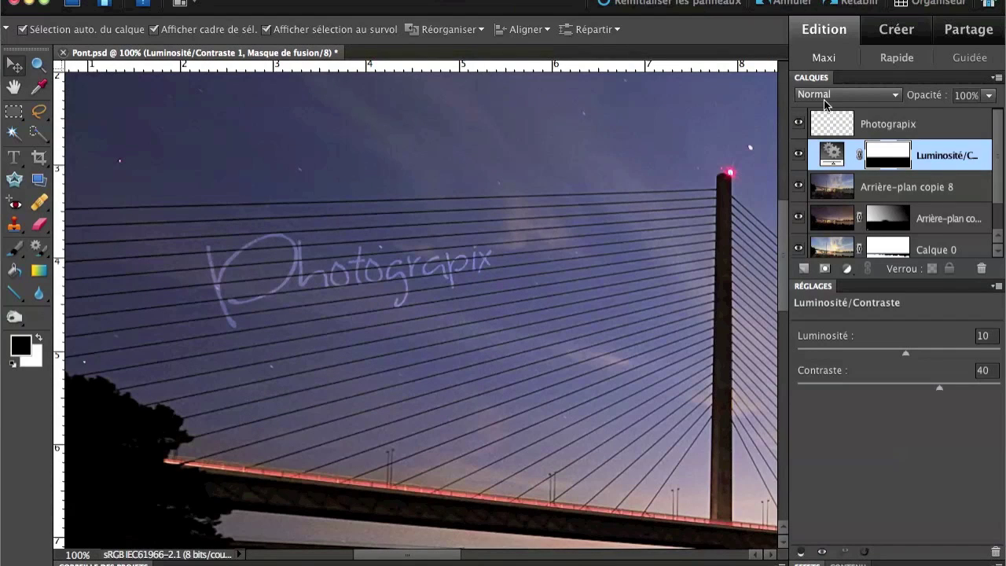
Scale the Photograpix signature proportionally to 72.8% and apply the transformation.
left_click(869, 123)
left_click_drag(491, 233, 416, 263)
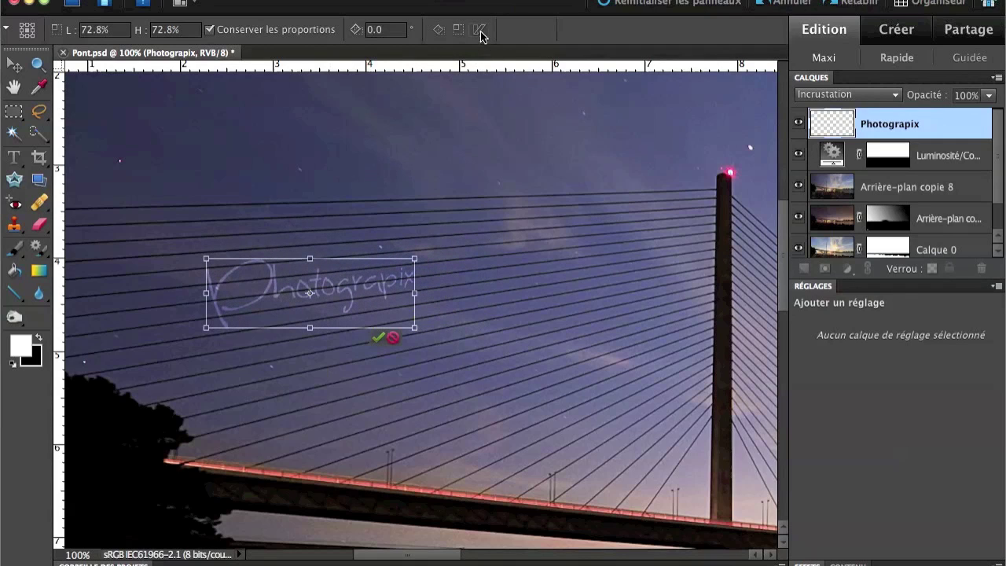
left_click(377, 339)
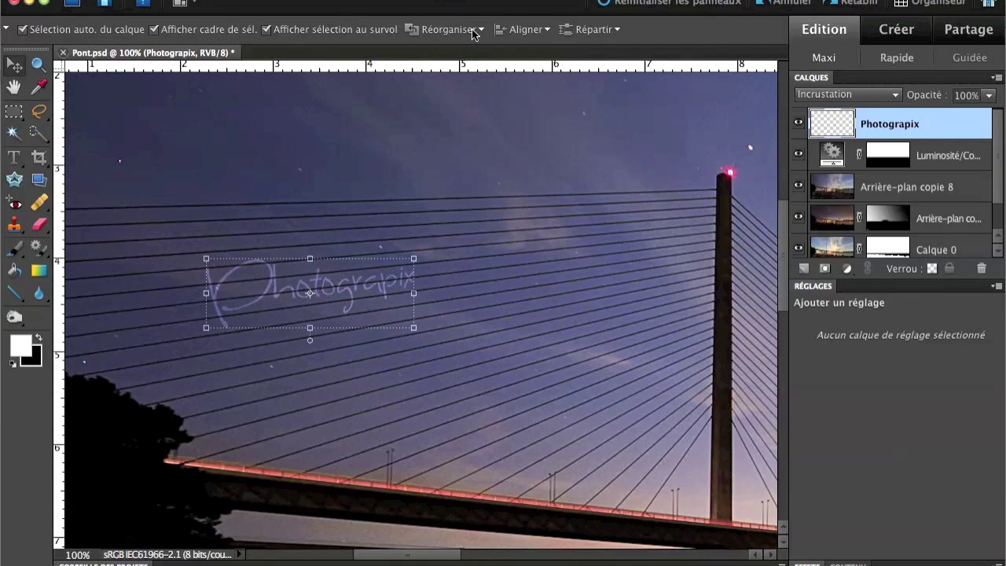
Distort the reduced Photograpix signature corner by corner to match the slant of the cables, narrowing it towards the pylon, and apply it.
key("ctrl+t")
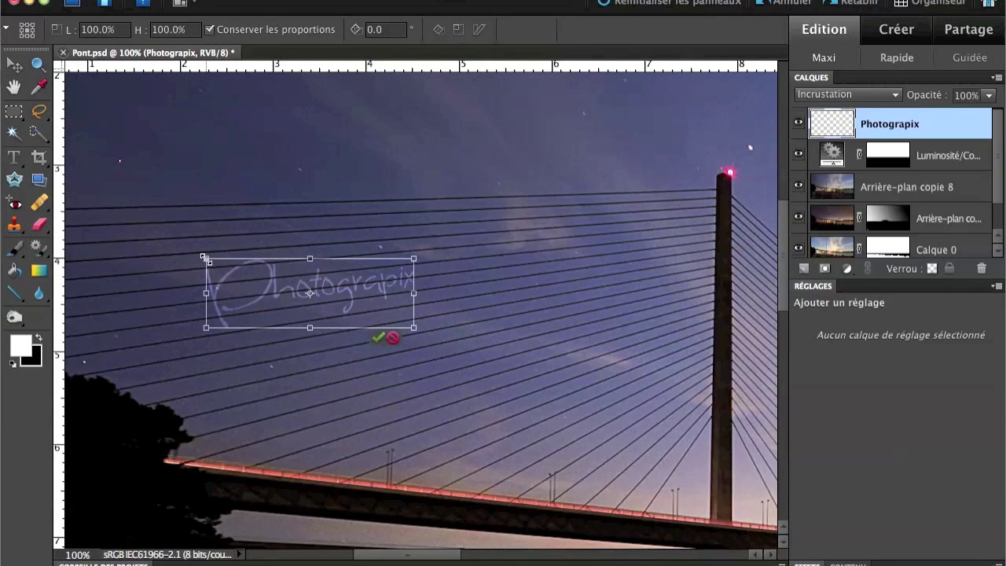
left_click(479, 30)
left_click_drag(206, 262, 206, 267)
left_click_drag(415, 260, 414, 251)
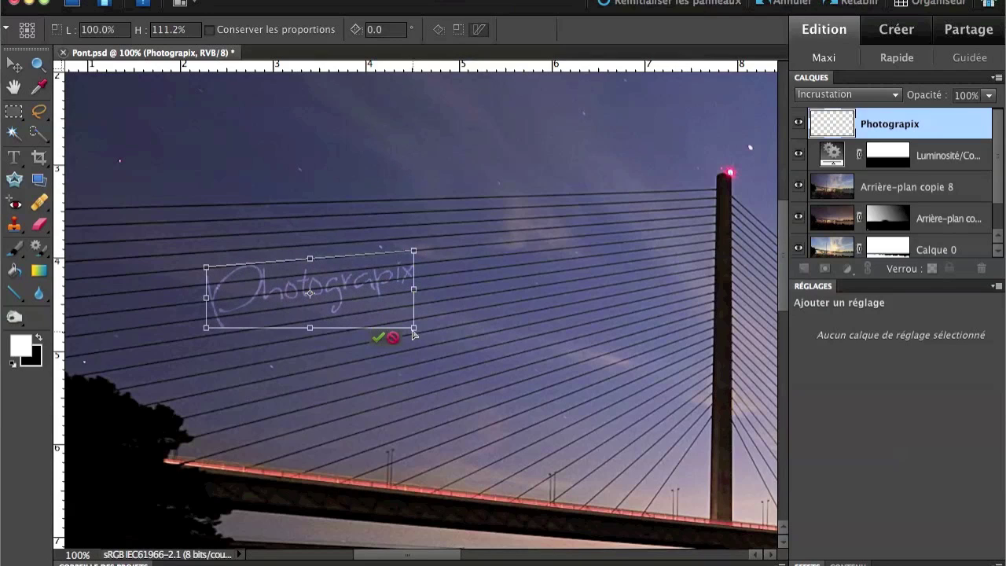
left_click_drag(206, 327, 207, 338)
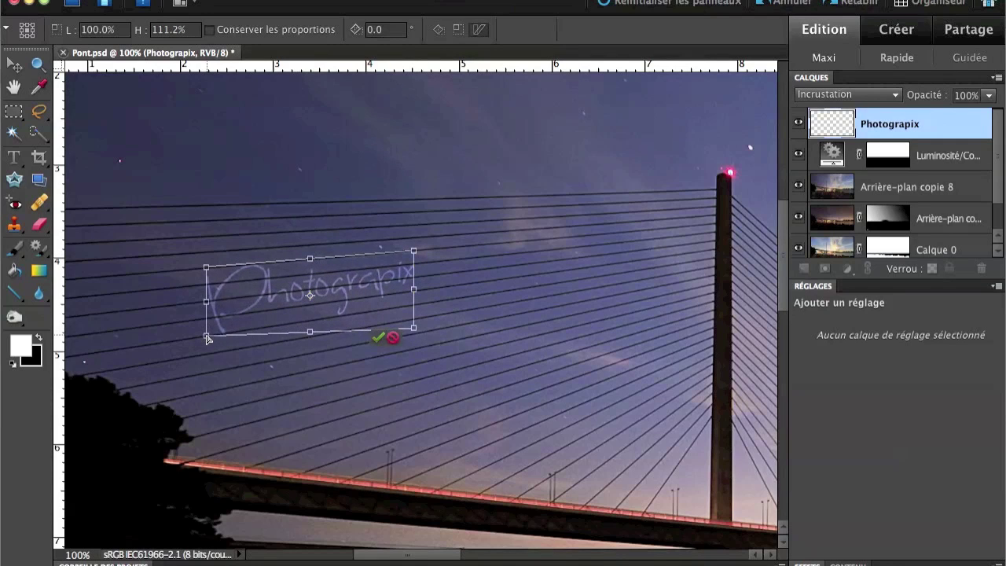
left_click_drag(414, 331, 414, 303)
left_click(215, 346)
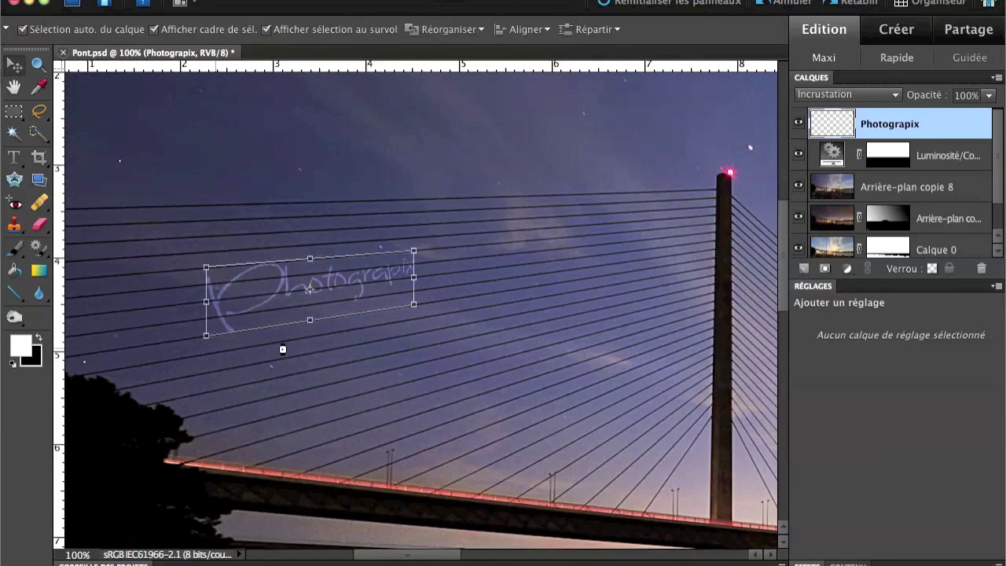
left_click(434, 351)
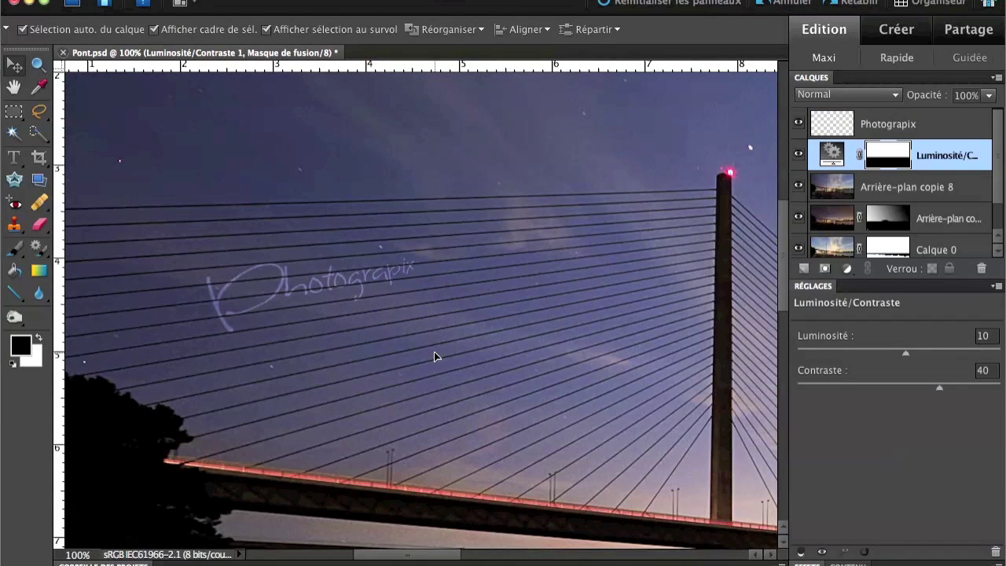
Copy the logo from Initiales.png into the bridge photo and scale it proportionally to 47.6%.
key("ctrl+minus")
key("super+minus")
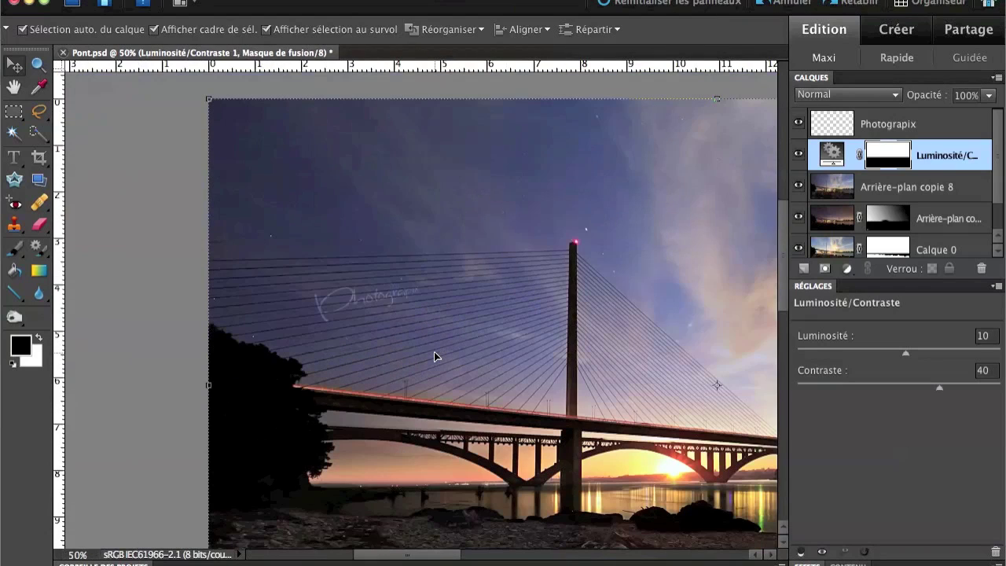
key("super+minus")
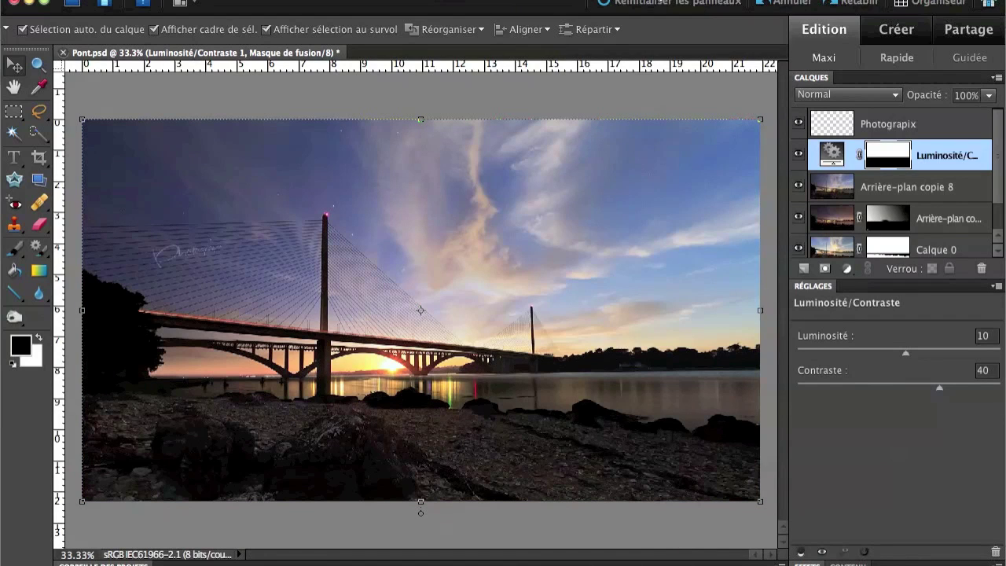
left_click(629, 1)
left_click(683, 346)
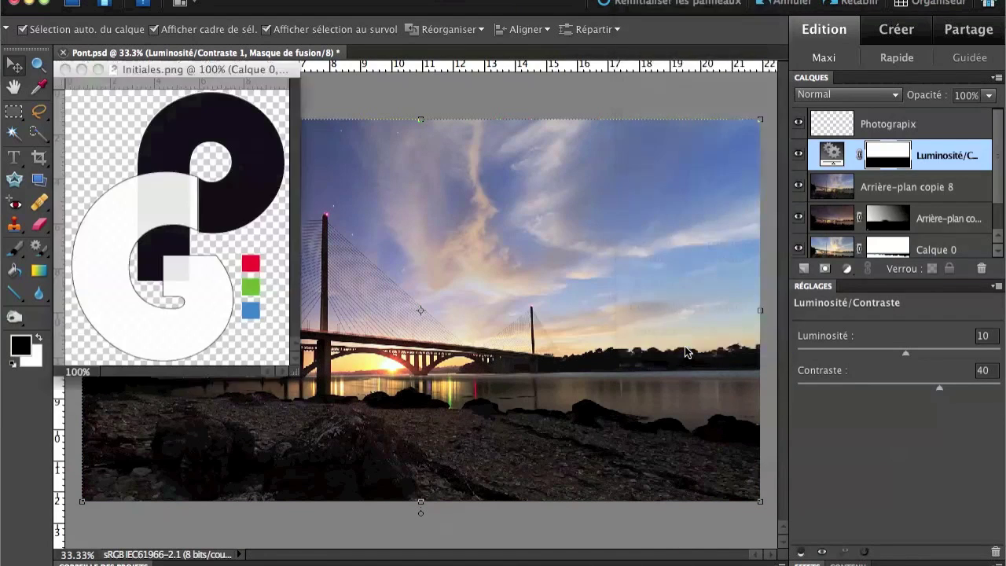
left_click_drag(826, 142, 564, 225)
left_click_drag(518, 182, 555, 227)
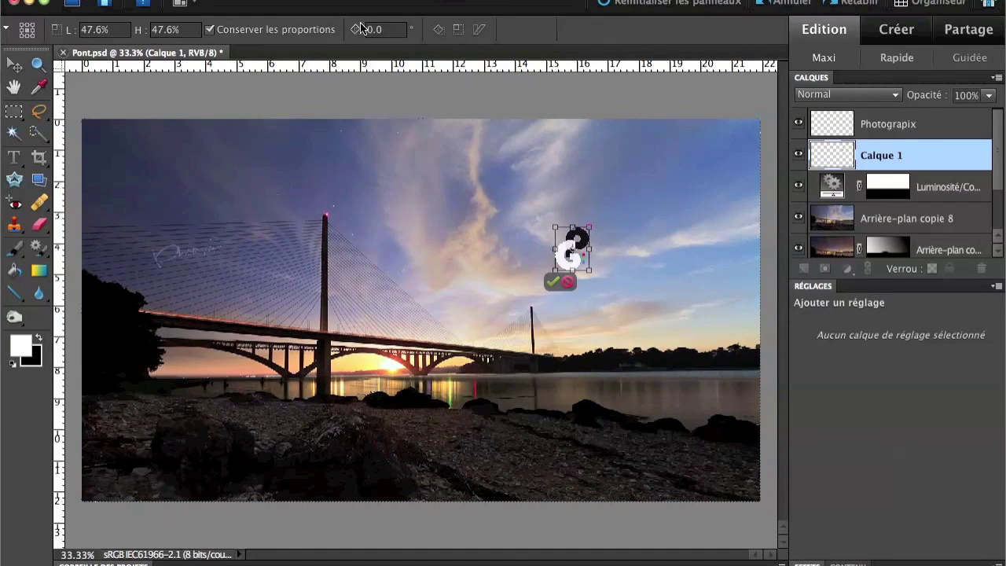
left_click(553, 280)
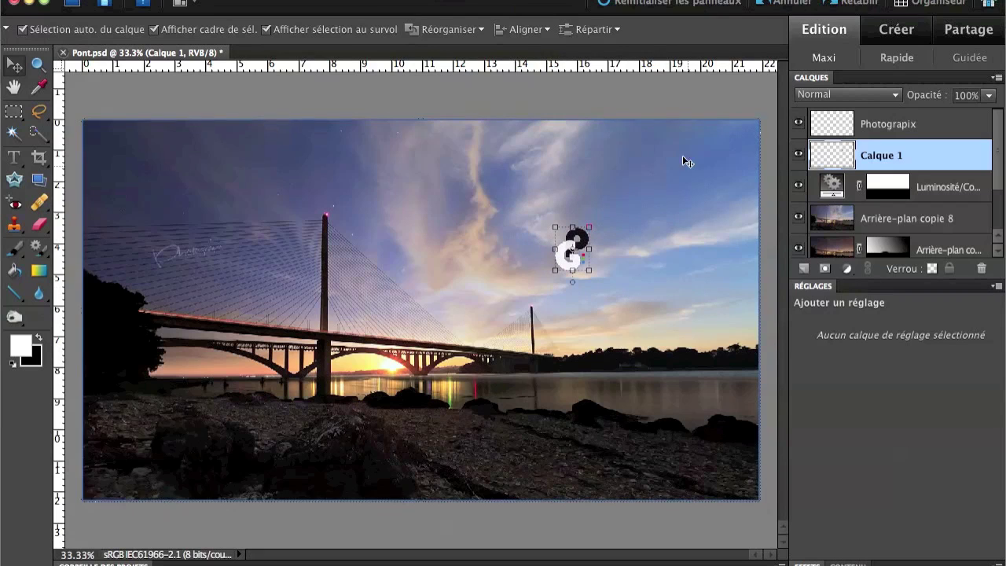
Convert the initials logo layer to black and white with the Paysages panoramiques style.
left_click(340, 1)
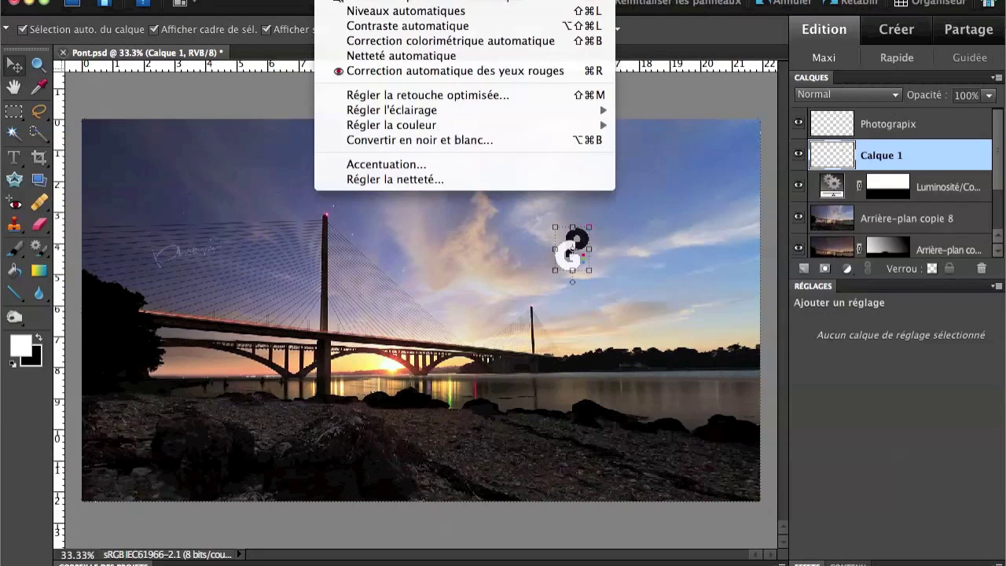
left_click(382, 140)
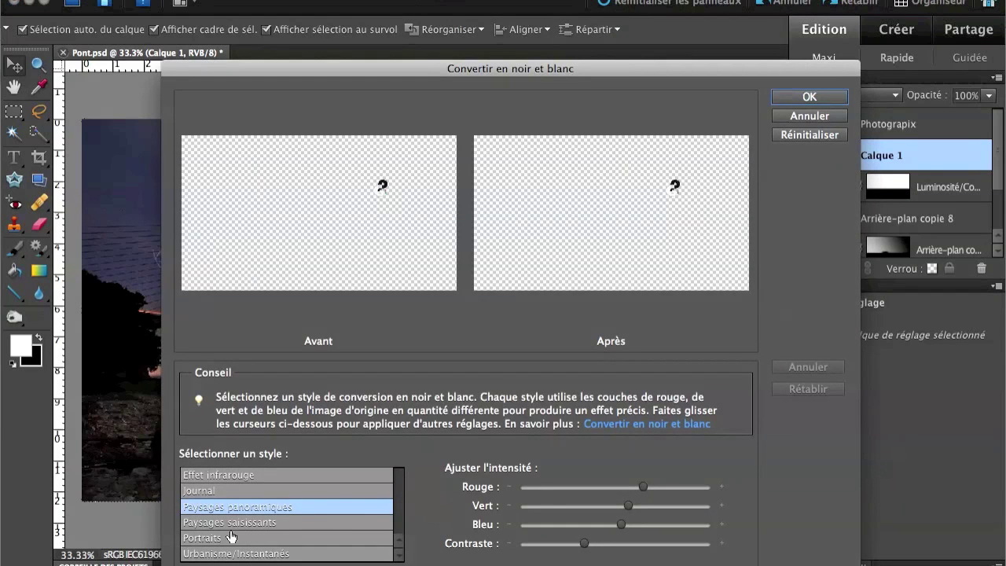
left_click(811, 97)
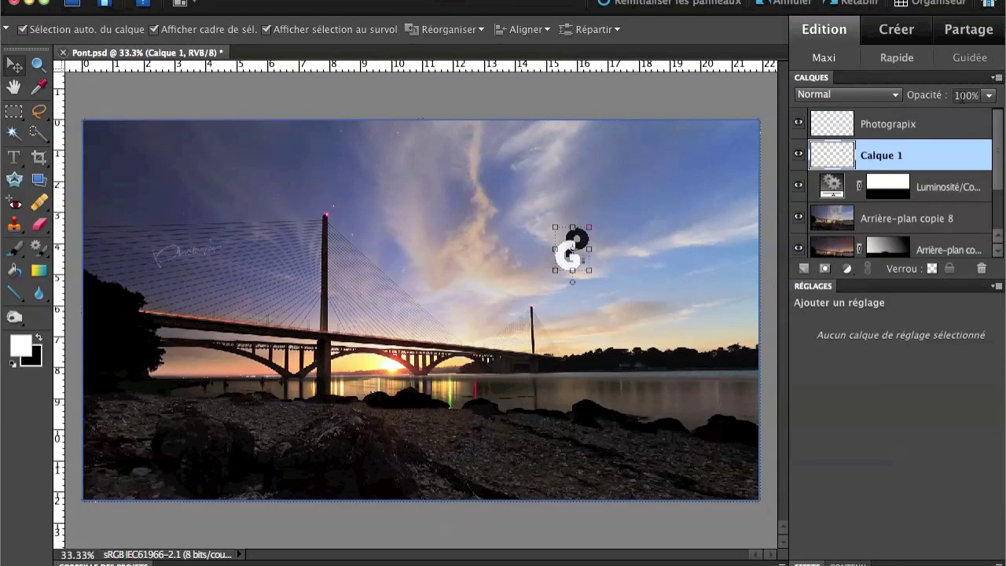
Set the initials logo layer to 50% opacity and the Incrustation blending mode.
left_click(989, 95)
left_click_drag(988, 114, 952, 111)
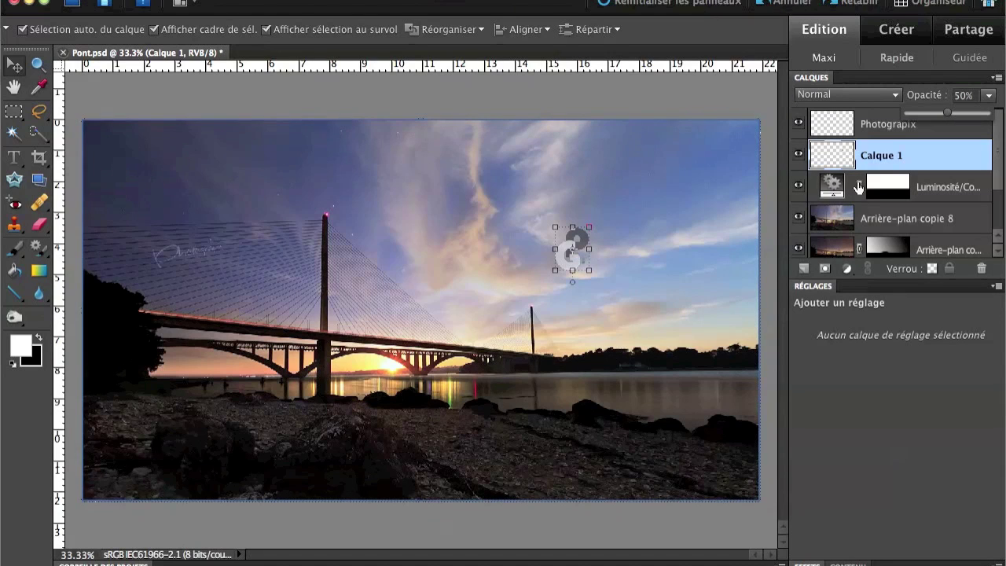
left_click(892, 93)
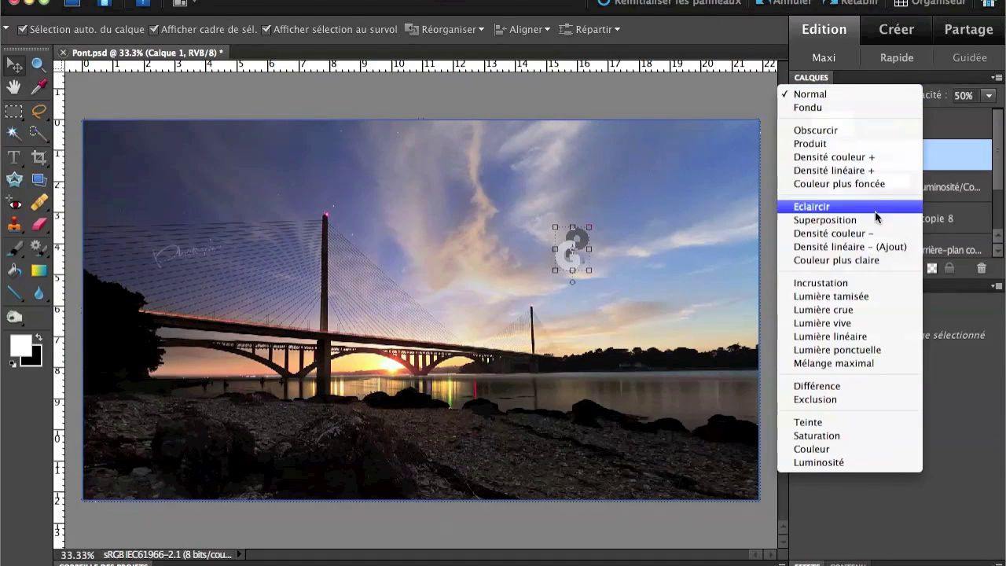
left_click(846, 285)
left_click(630, 268)
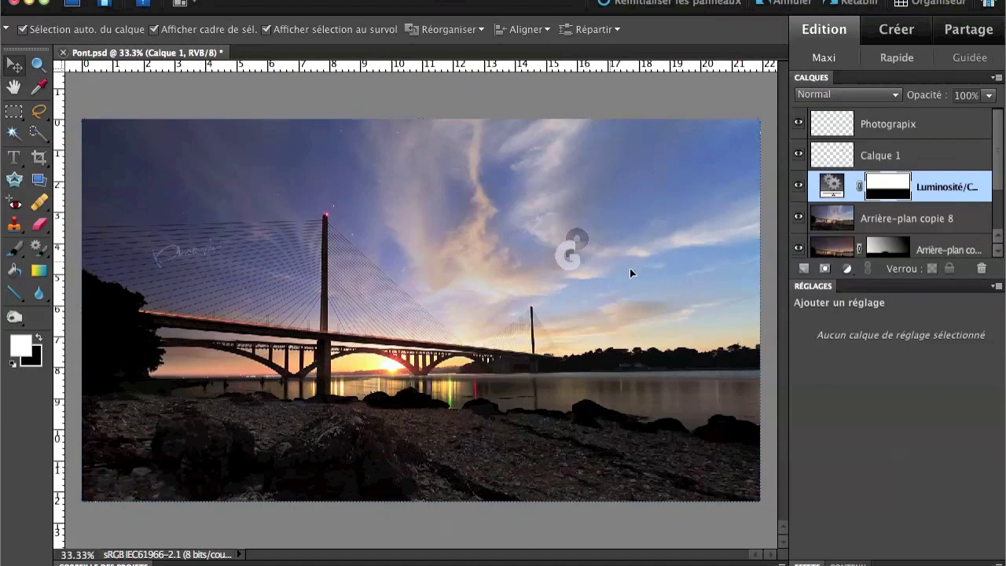
Move the initials logo onto the bridge cables, just below the end of the Photograpix signature.
left_click_drag(572, 251, 202, 281)
key("ctrl+plus")
left_click_drag(248, 255, 499, 249)
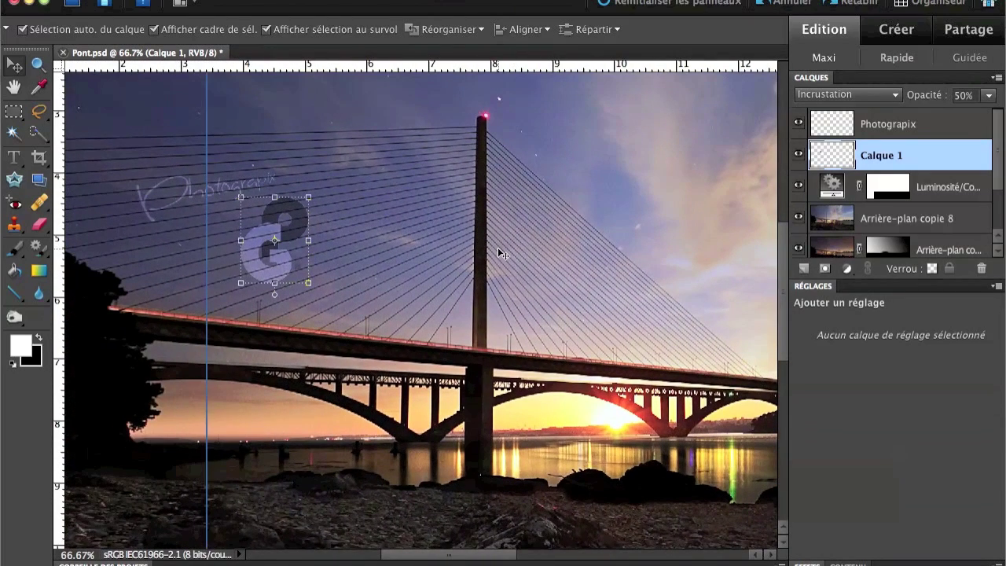
Distort the initials logo corner by corner to follow the cables' perspective, apply the transformation and deselect all layers.
key("ctrl+t")
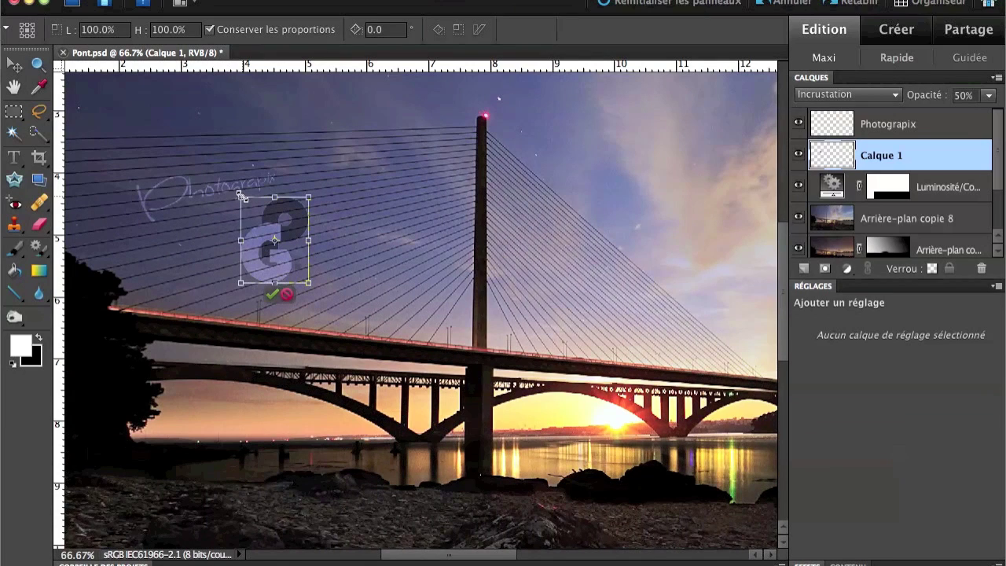
left_click(479, 29)
left_click_drag(241, 198, 240, 209)
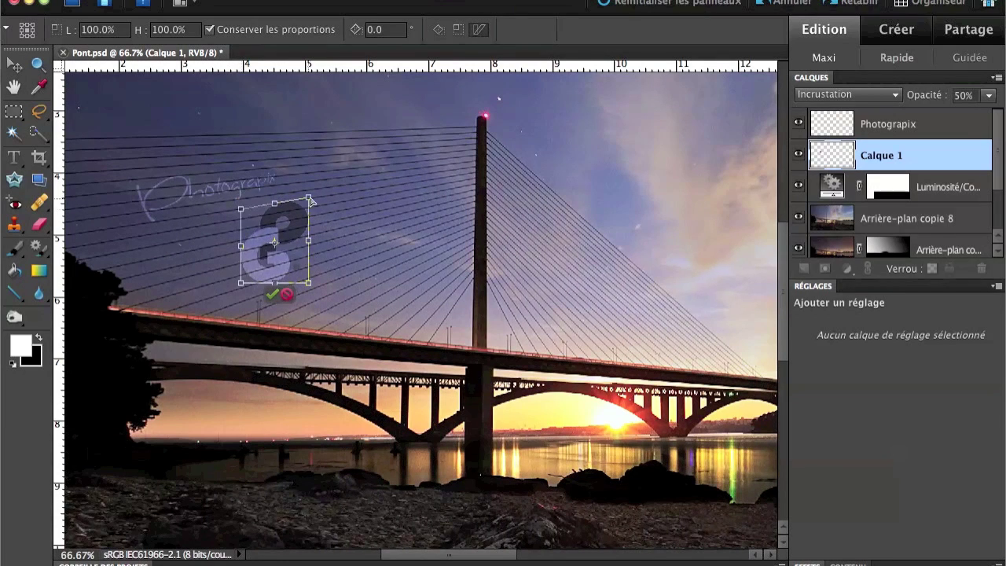
left_click_drag(240, 283, 241, 288)
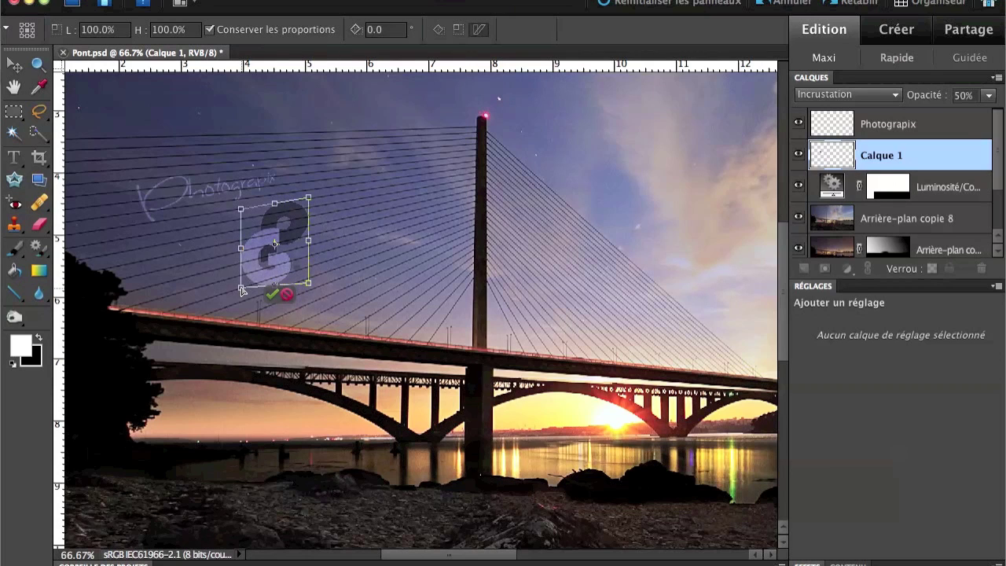
left_click_drag(309, 284, 309, 266)
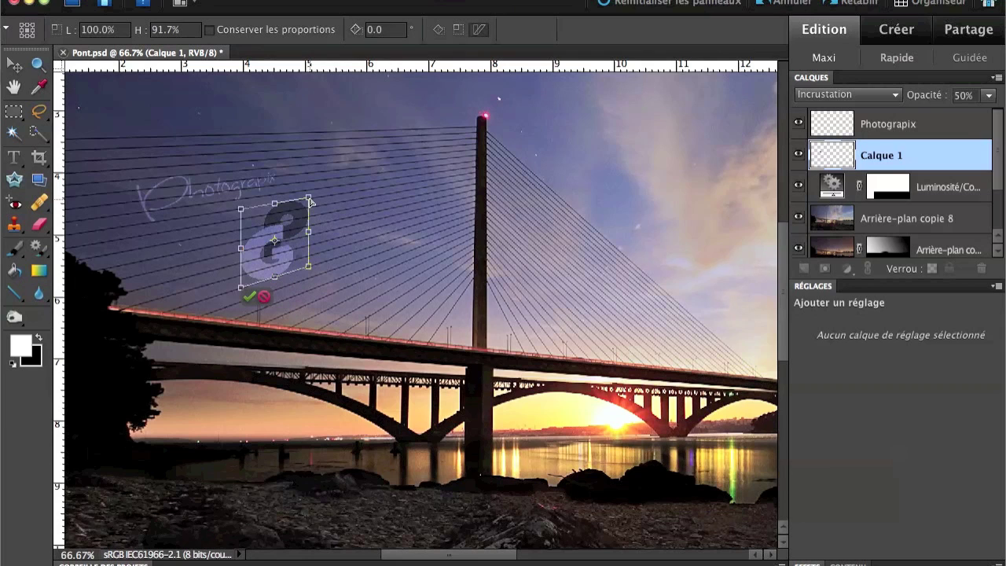
left_click(249, 296)
left_click(415, 263)
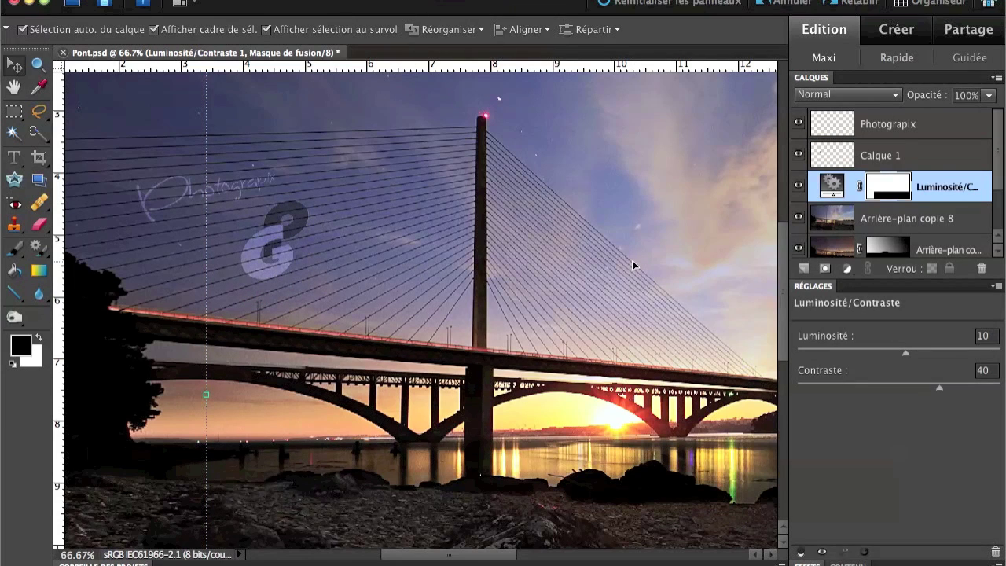
key("super+minus")
key("super+minus")
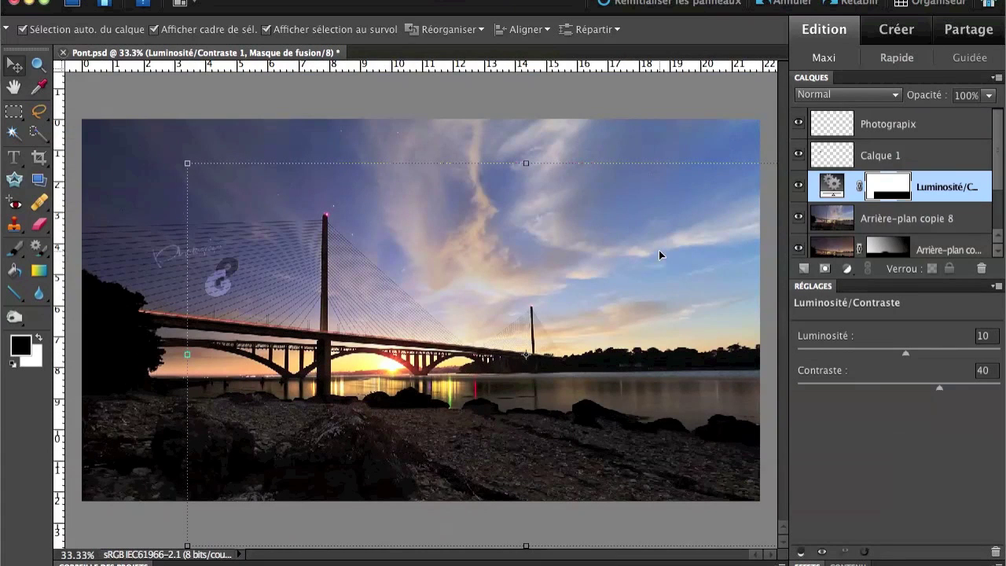
left_click(664, 103)
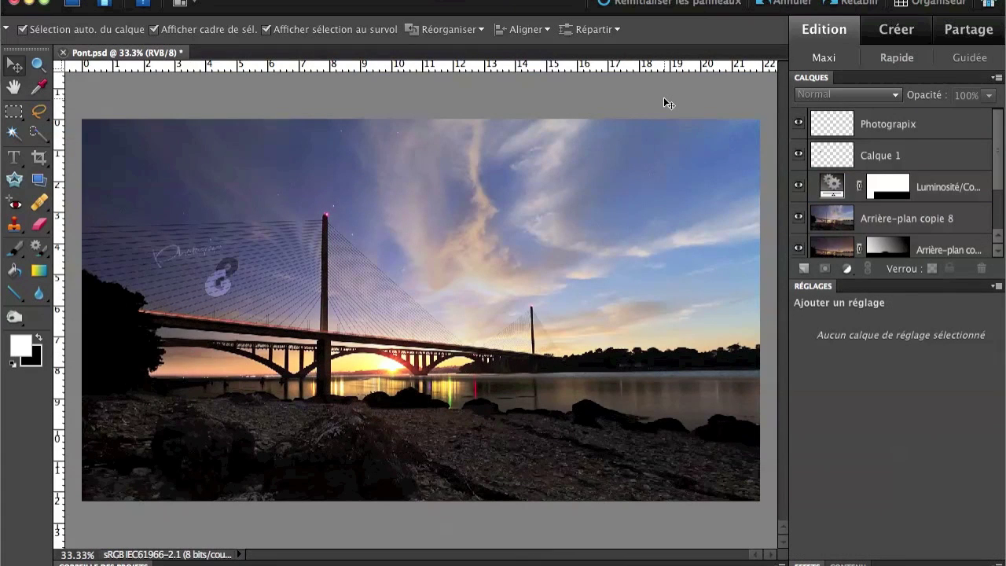